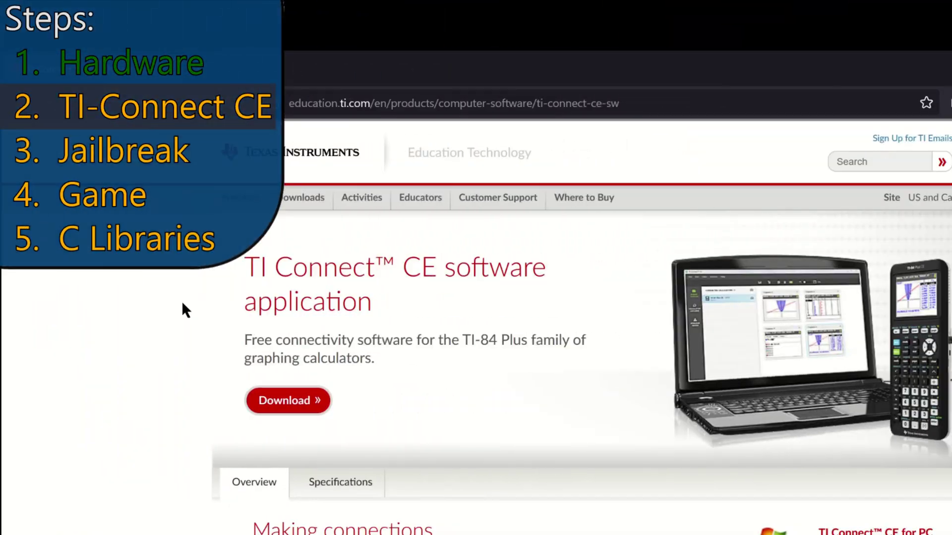
# Download the TI Connect CE Software for Windows (EXE) and save TIConnectCE-6.0.3.619.exe in the Setup folder.
pyautogui.click(288, 403)
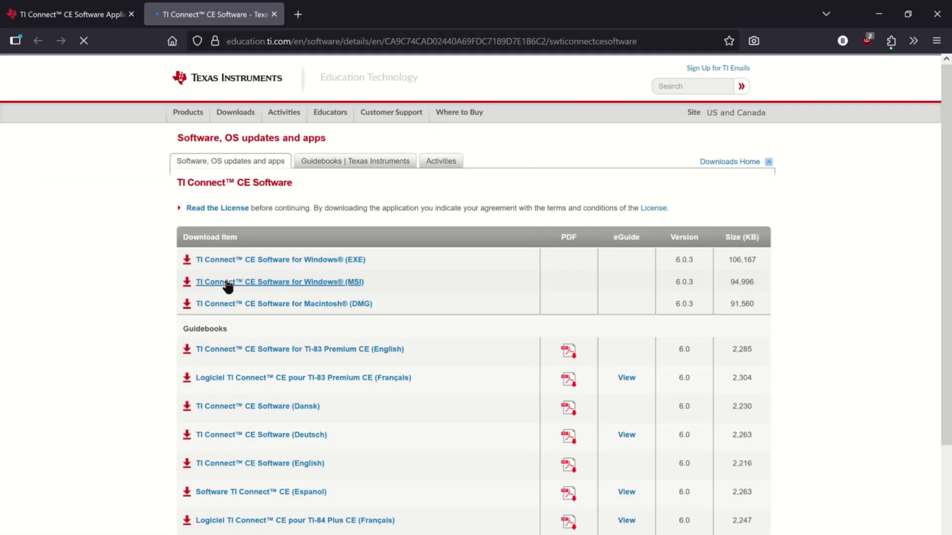
pyautogui.click(234, 262)
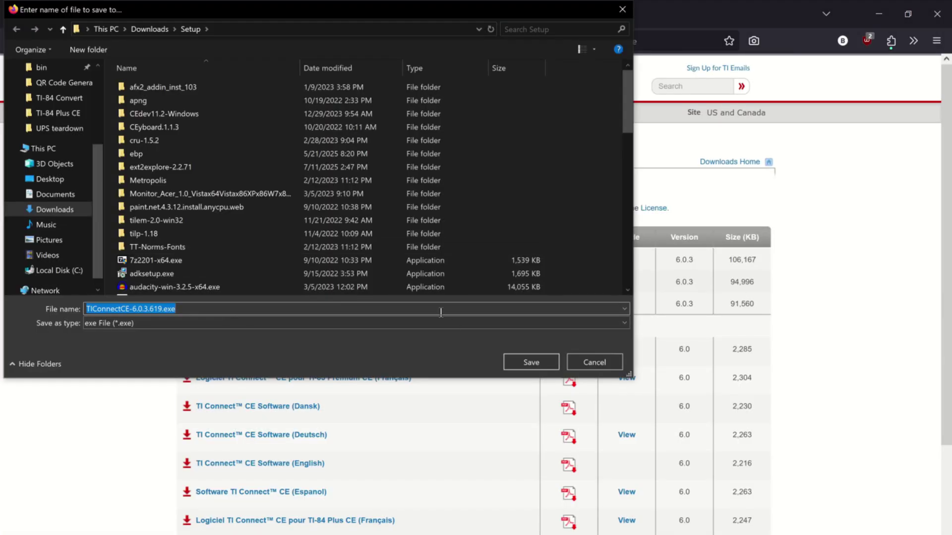
pyautogui.click(527, 365)
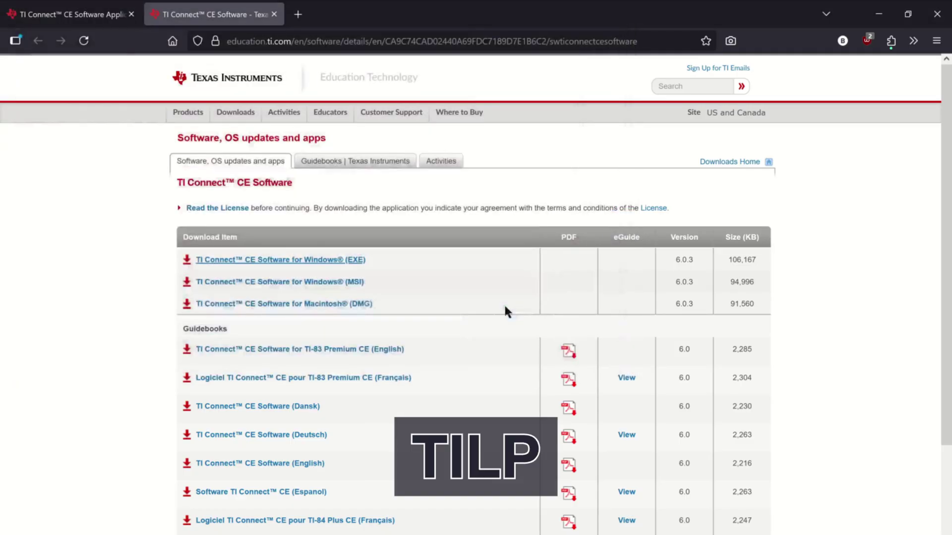
# Run the downloaded TIConnectCE-6.0.3.619.exe from its folder and install TI Connect CE in the default installation folder.
pyautogui.click(820, 42)
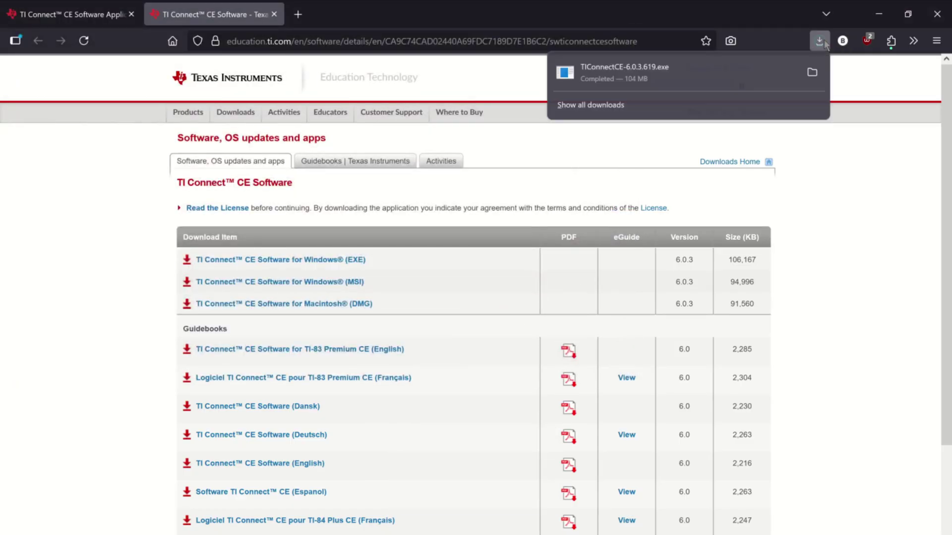
pyautogui.click(812, 75)
pyautogui.doubleClick(266, 218)
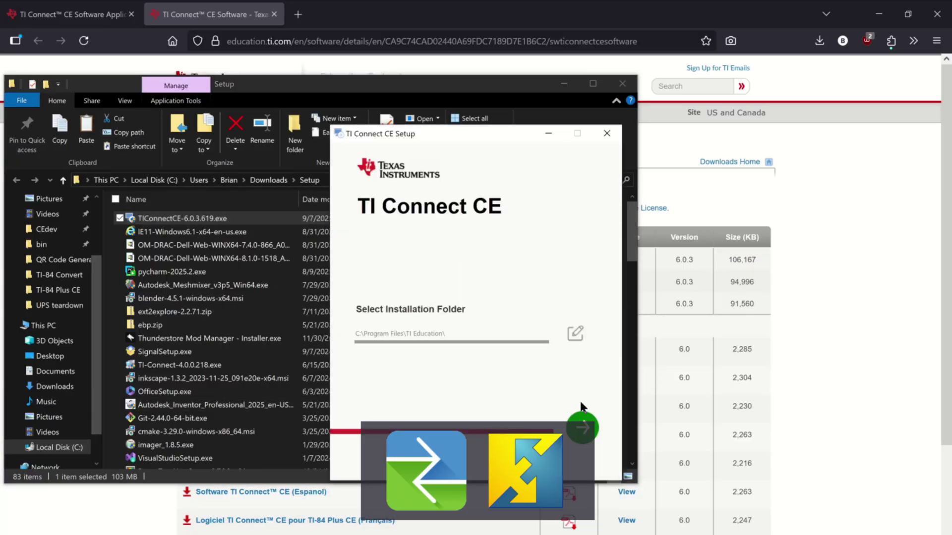
pyautogui.click(583, 427)
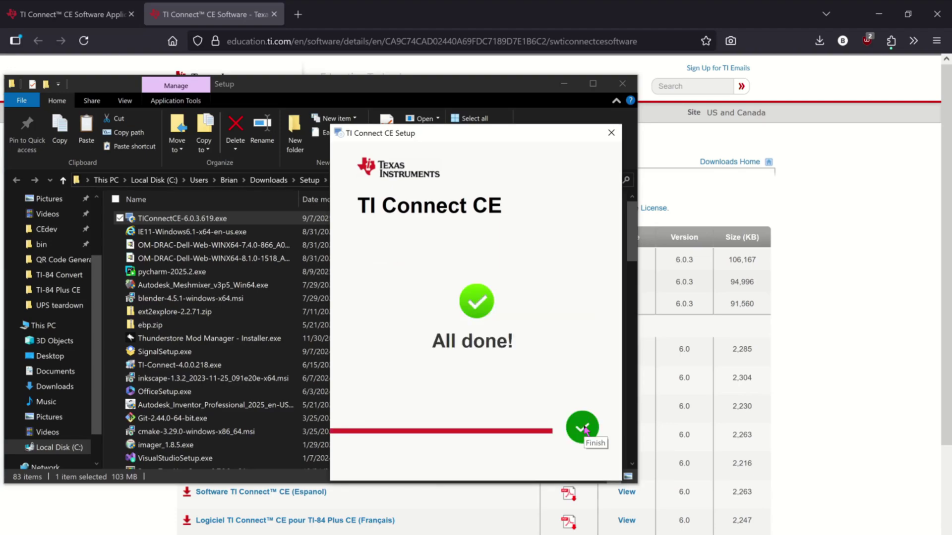
pyautogui.click(583, 427)
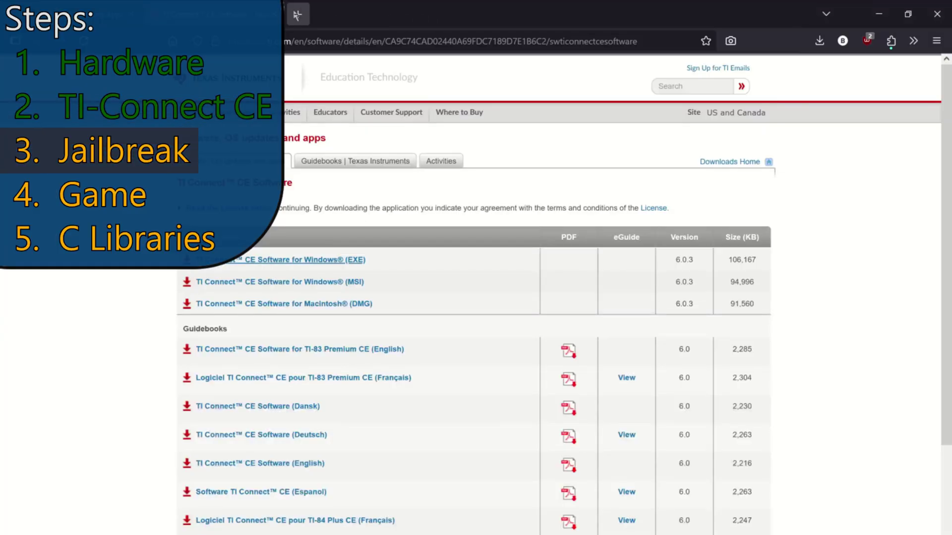
# Search the web for "artifice jailbreak" and, from the arTIfiCE site, save arTIfiCE_v2.8xp in the TI-84 Plus CE folder.
pyautogui.click(297, 15)
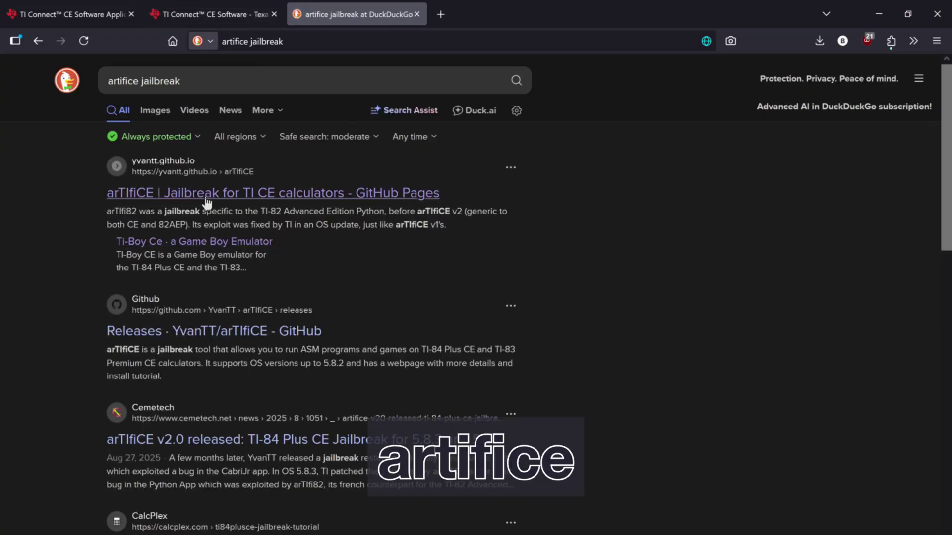
pyautogui.click(206, 198)
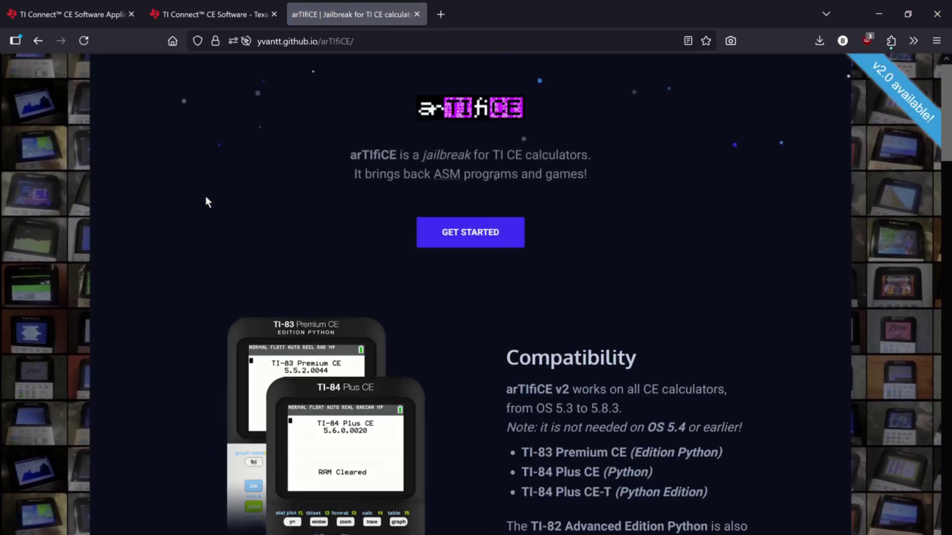
pyautogui.click(492, 239)
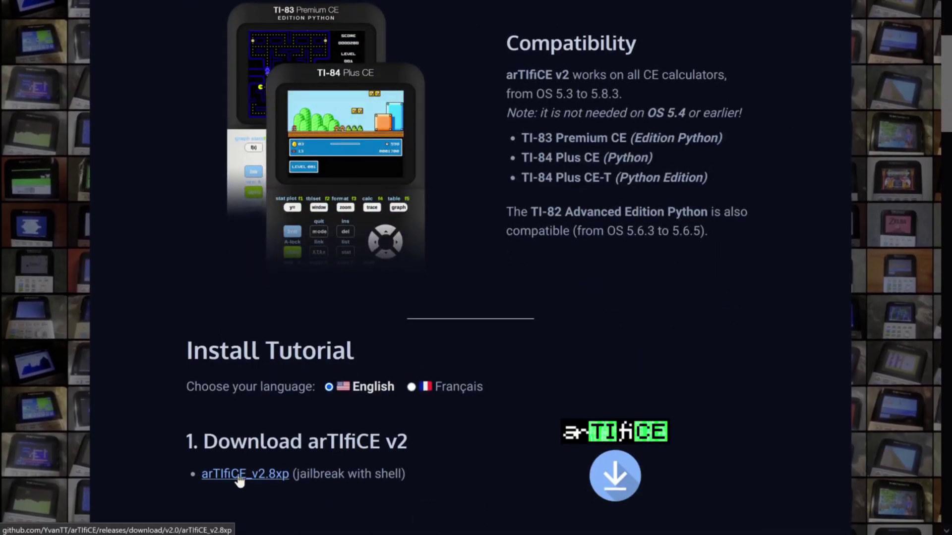
pyautogui.click(238, 474)
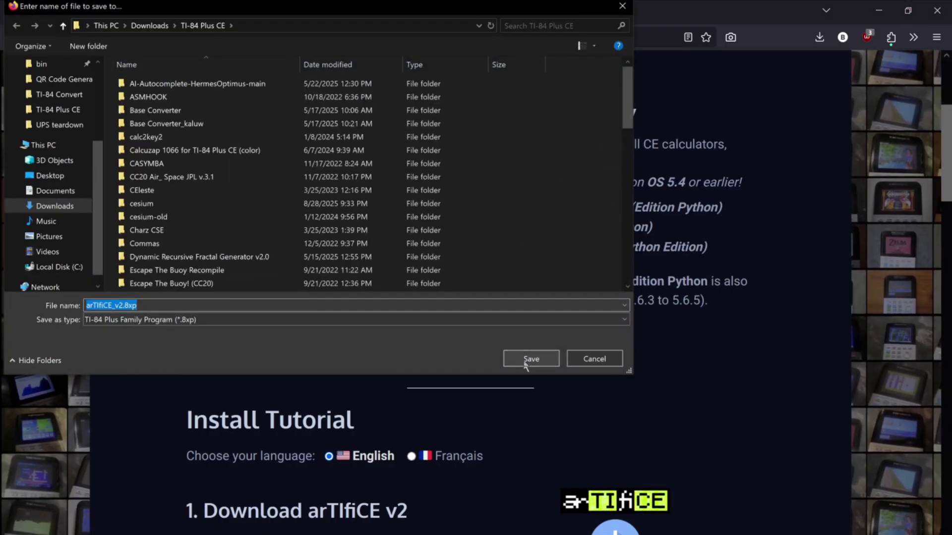
pyautogui.click(525, 362)
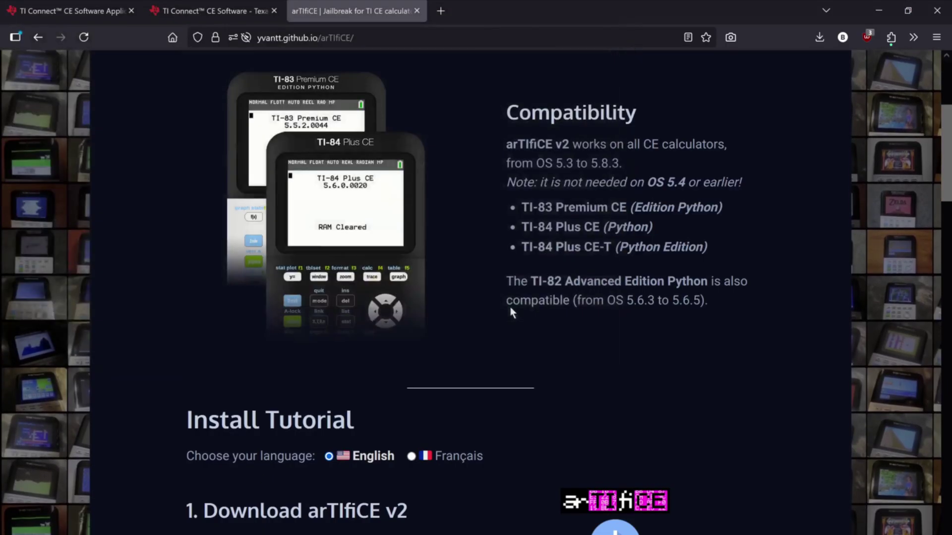
# Send the downloaded arTIfiCE_v2.8xp to the connected TI-84 Plus CE in TI Connect CE, with Archive as the location.
pyautogui.click(817, 46)
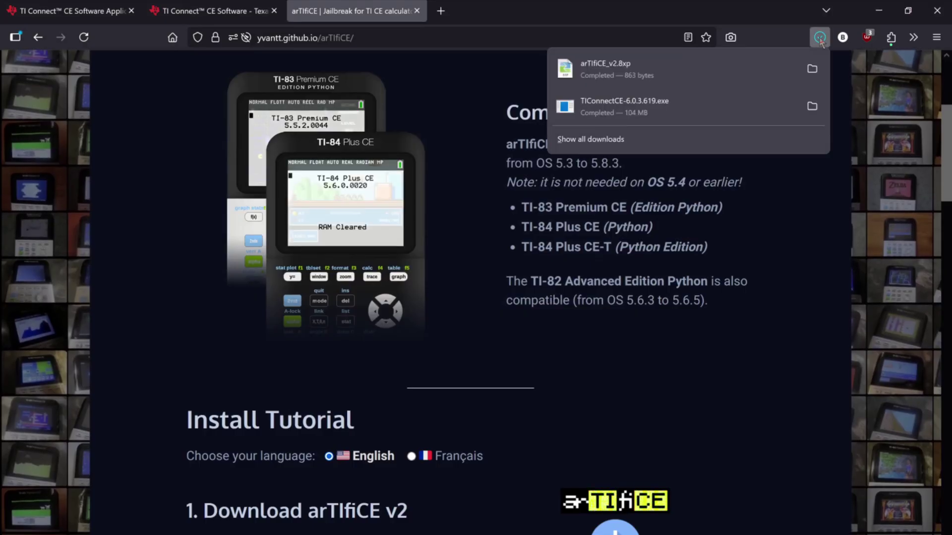
pyautogui.click(816, 76)
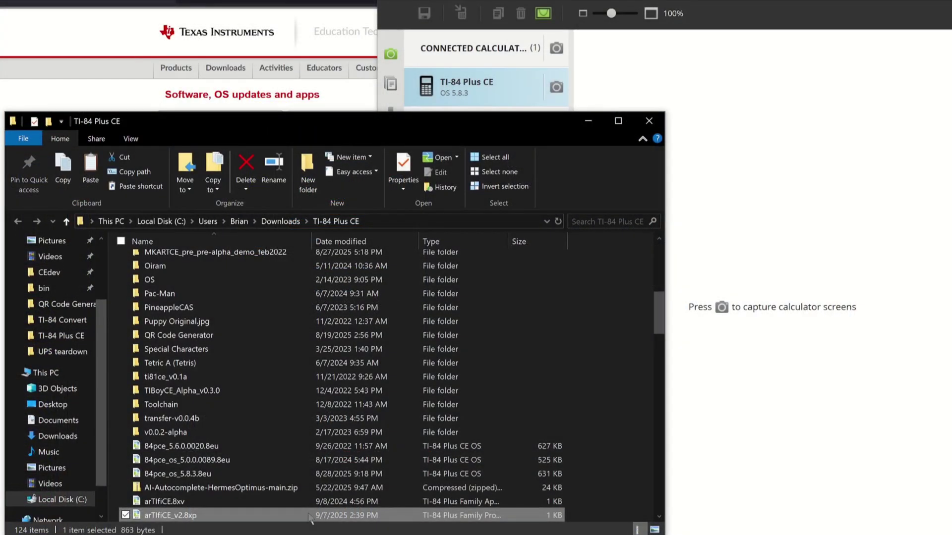
pyautogui.moveTo(309, 517); pyautogui.dragTo(474, 90)
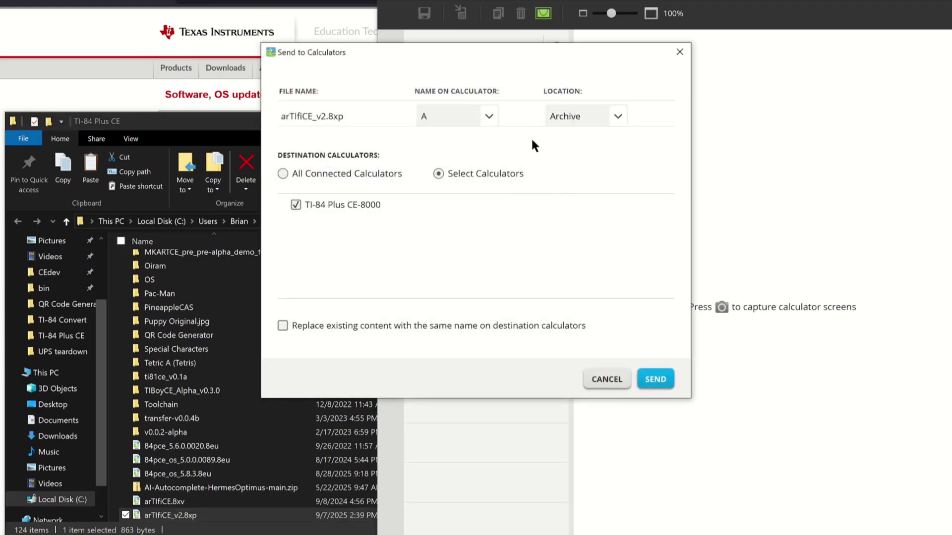
pyautogui.click(614, 115)
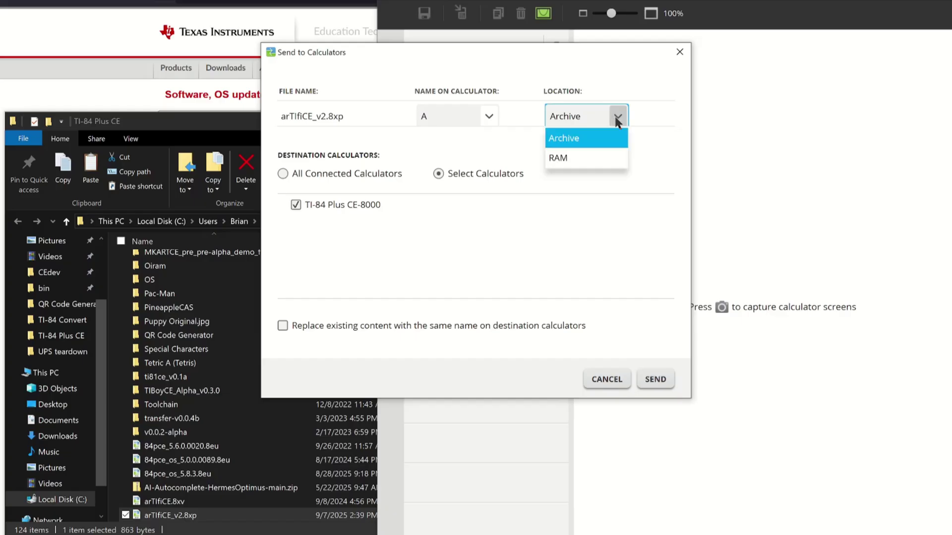
pyautogui.click(616, 147)
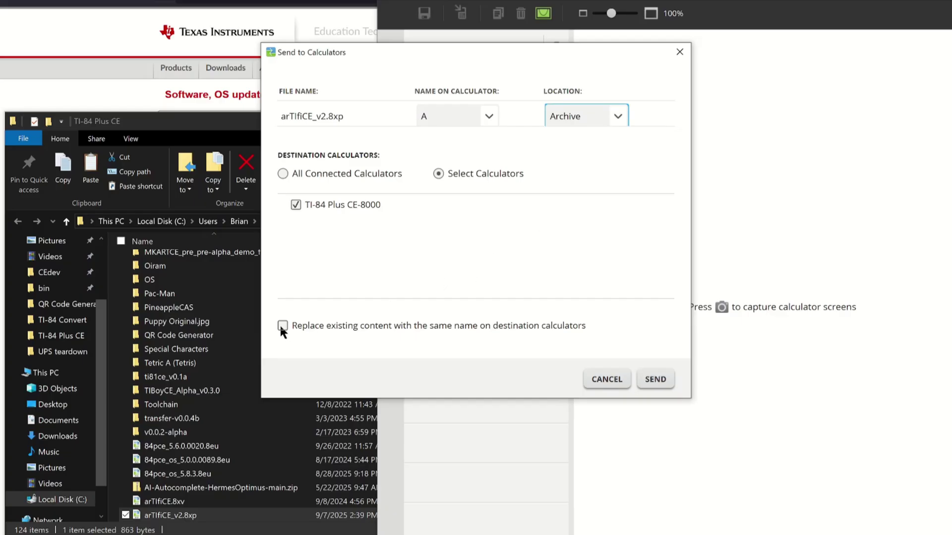
pyautogui.click(656, 379)
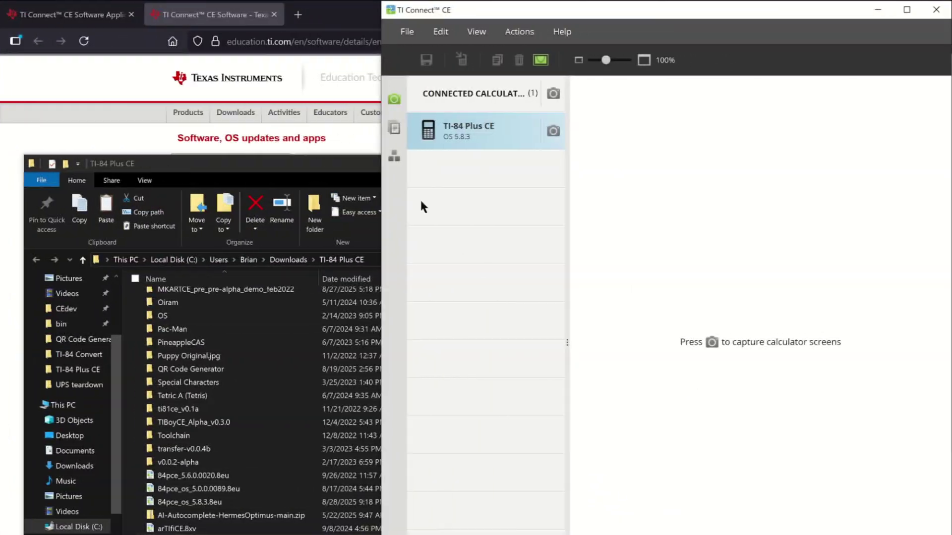
# Open cemetech.net, ticalc.org and tiplanet.org in separate new browser tabs.
pyautogui.click(298, 14)
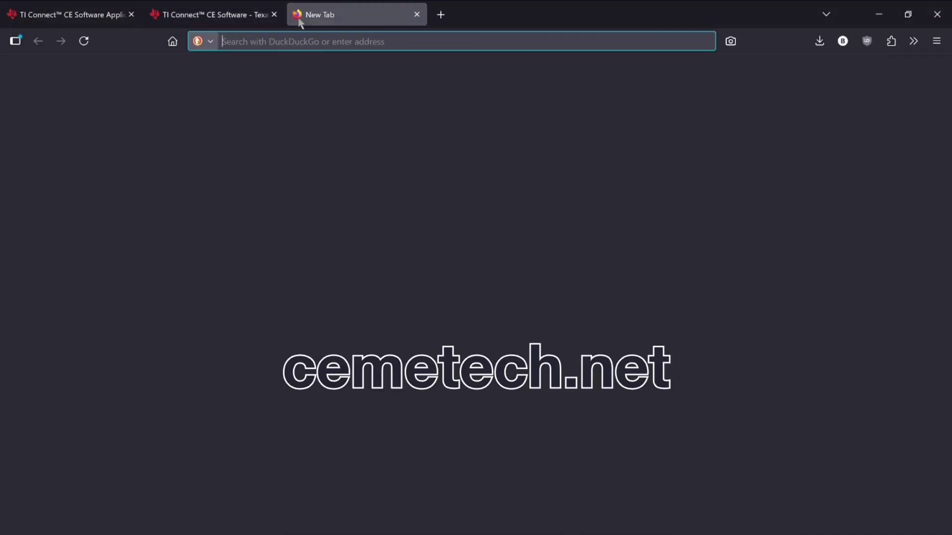
pyautogui.write('cemetech.net')
pyautogui.press('Return')
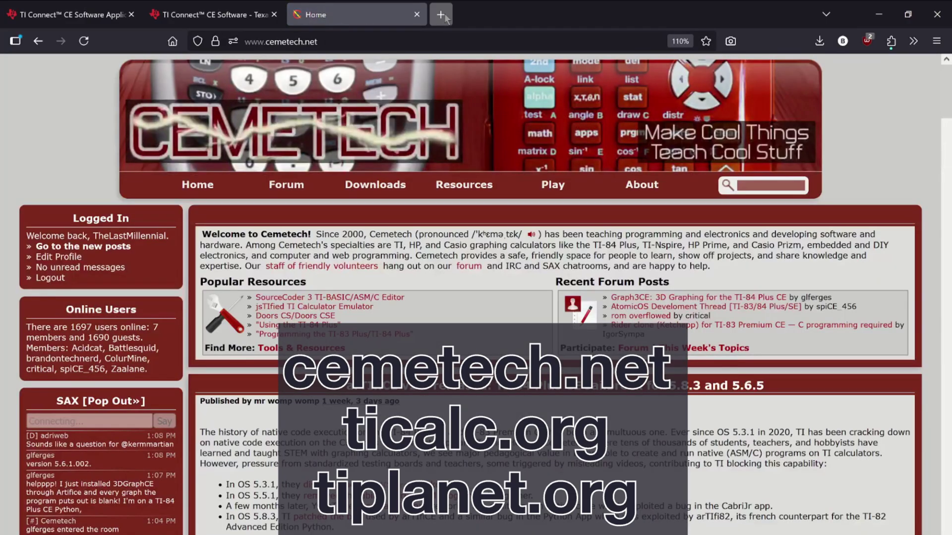
pyautogui.click(441, 14)
pyautogui.write('tic')
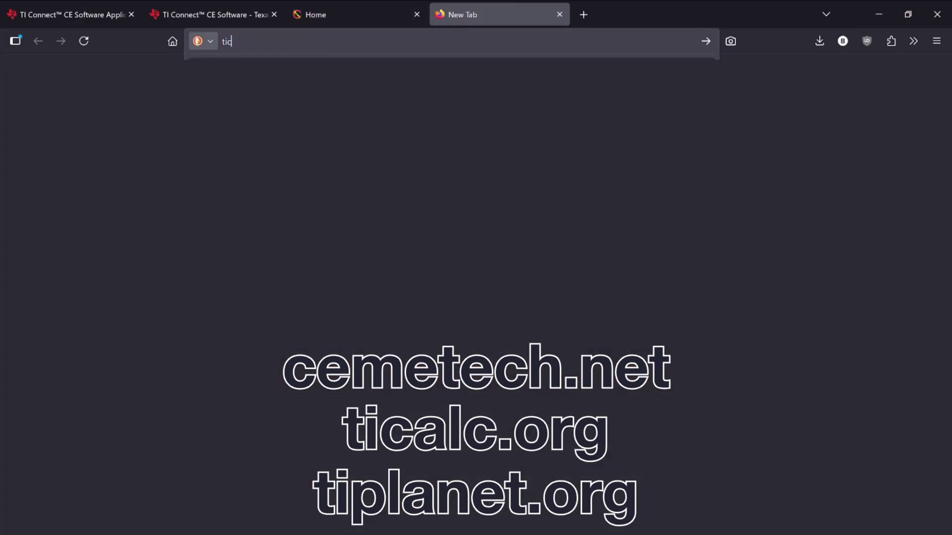
pyautogui.write('alc.org')
pyautogui.press('Return')
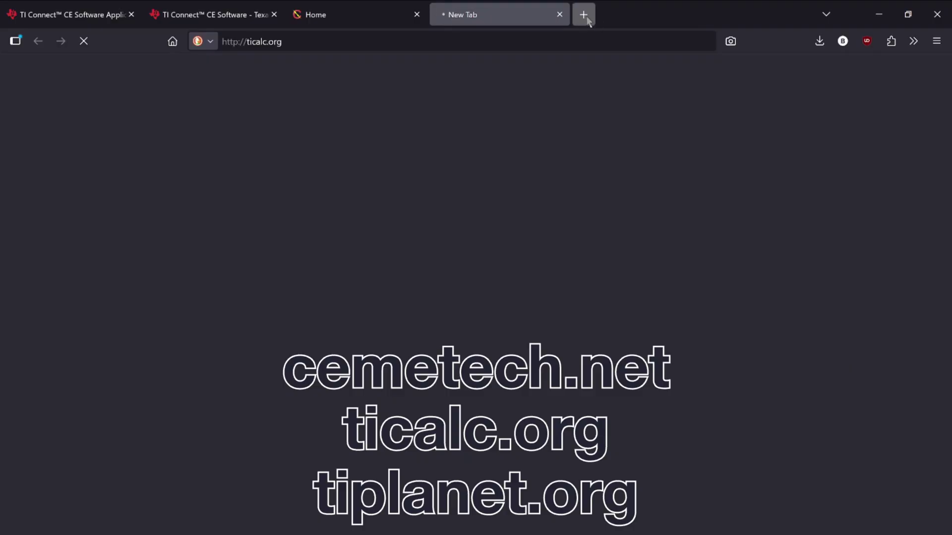
pyautogui.click(585, 16)
pyautogui.write('tiplanet.org/')
pyautogui.press('Return')
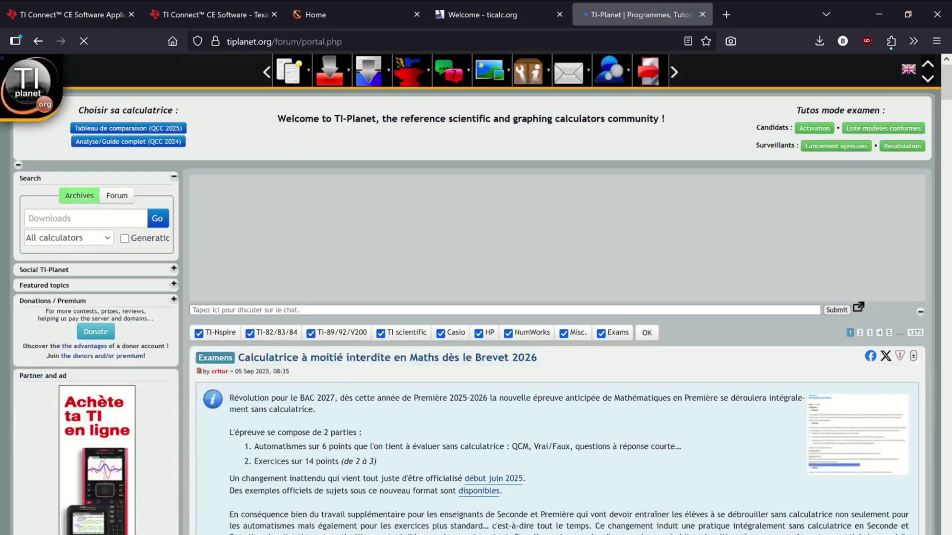
# Return to the Cemetech site and browse all files in its download archives to the TI-84 Plus CE Programs category.
pyautogui.click(475, 14)
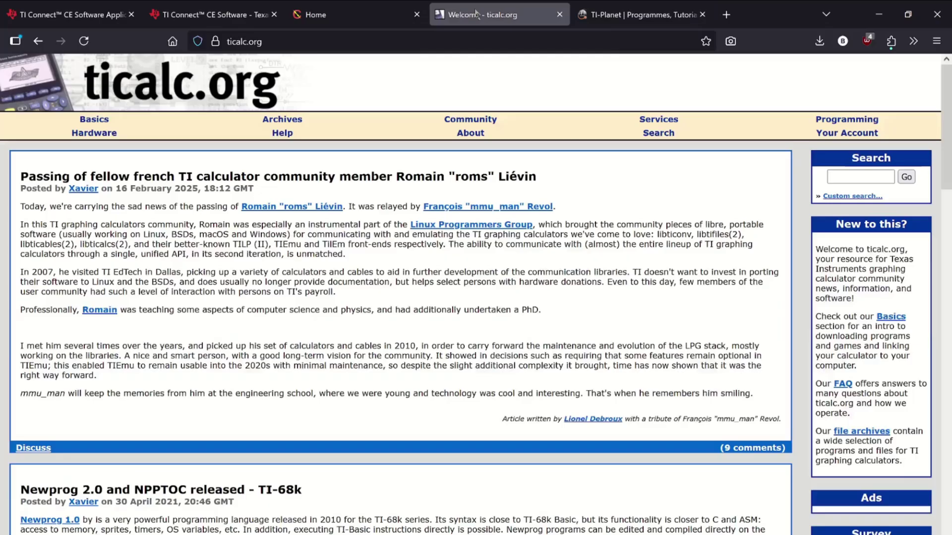
pyautogui.click(357, 11)
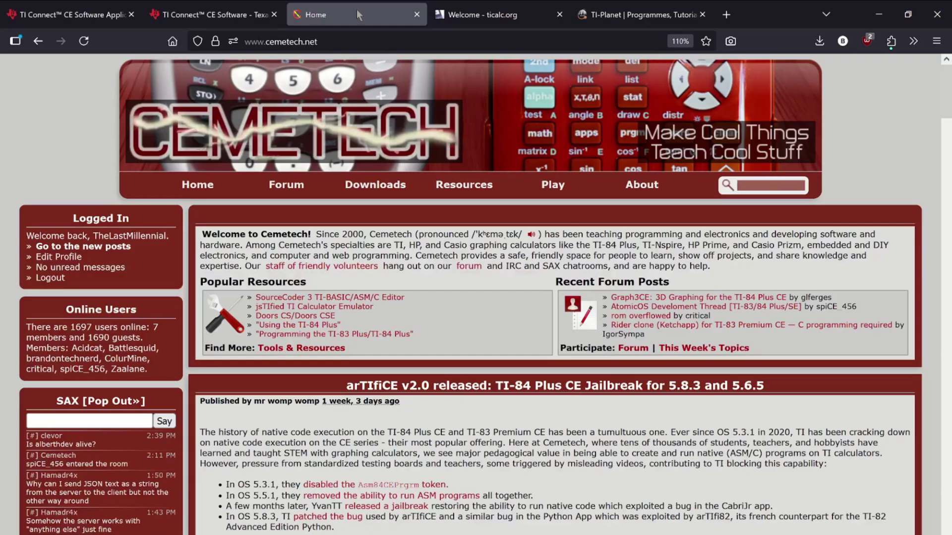
pyautogui.click(372, 193)
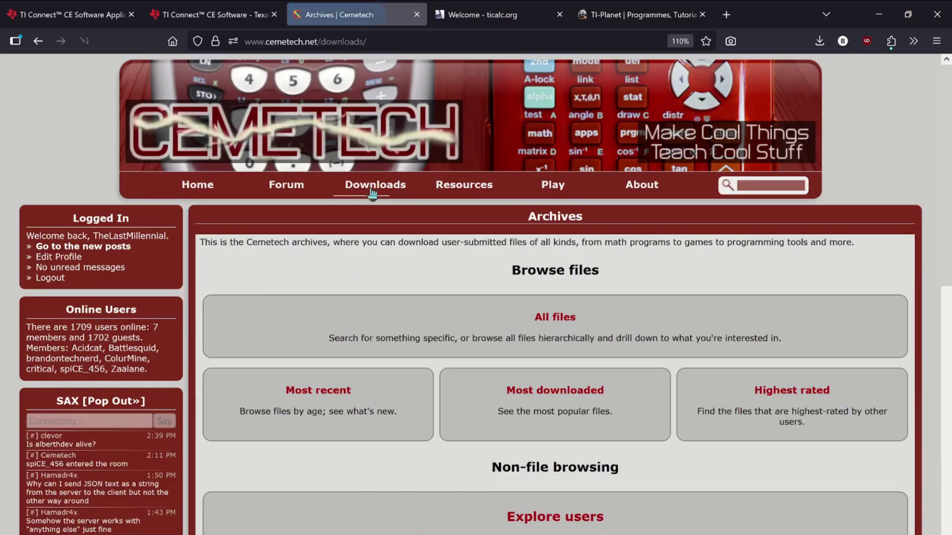
pyautogui.click(559, 329)
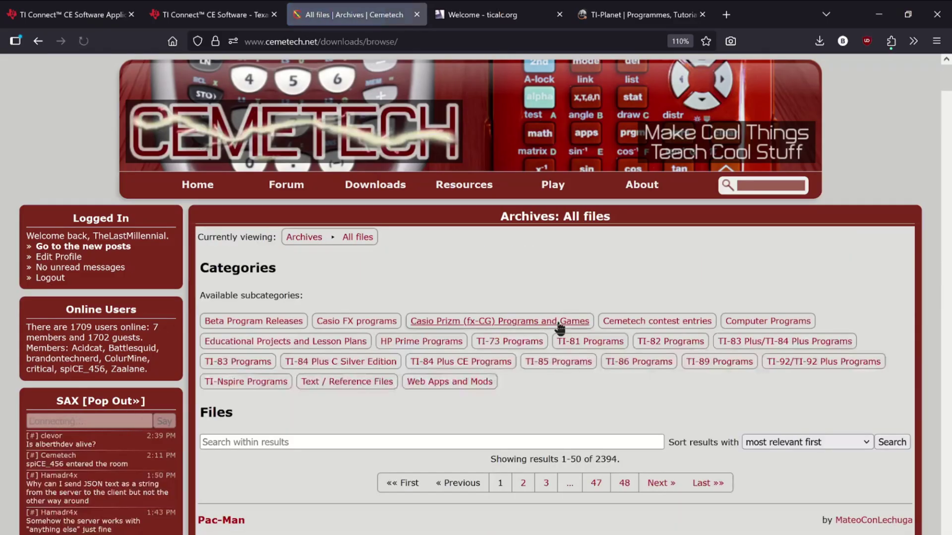
pyautogui.click(489, 362)
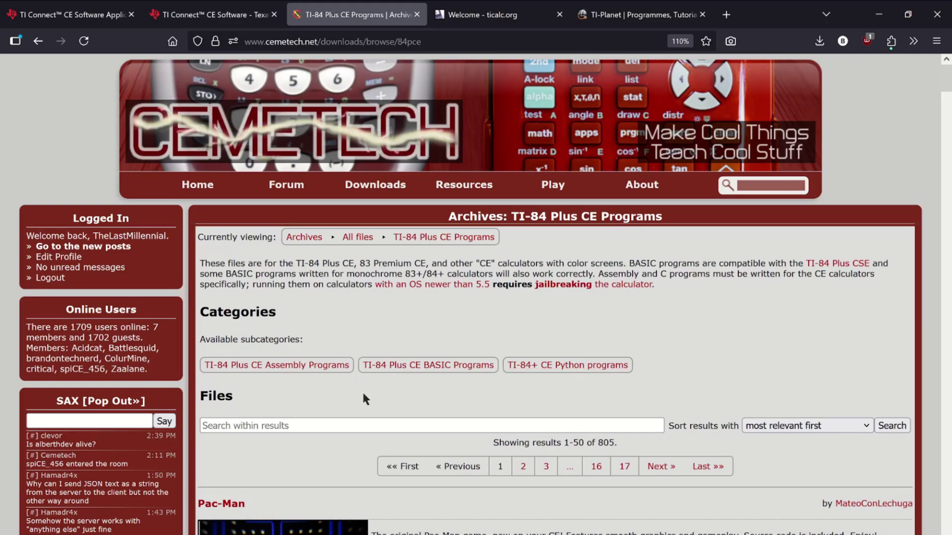
# Find the game Oiram among the TI-84 Plus CE programs and download its file.
pyautogui.scroll(-10, 363, 399)
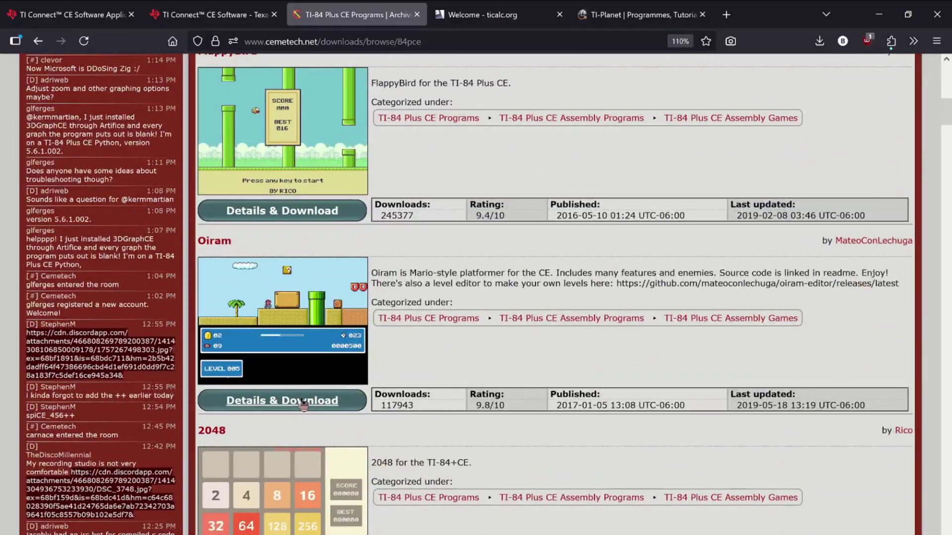
pyautogui.click(303, 401)
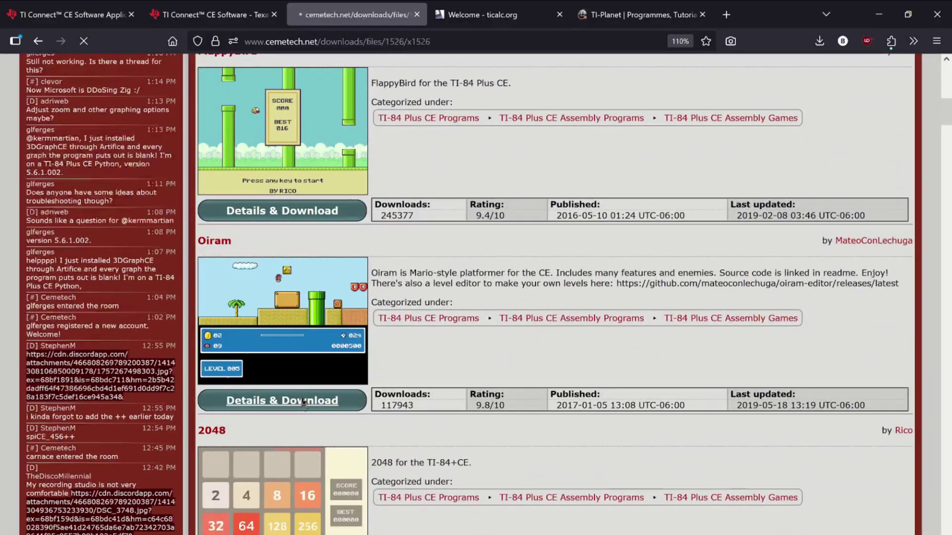
pyautogui.click(299, 164)
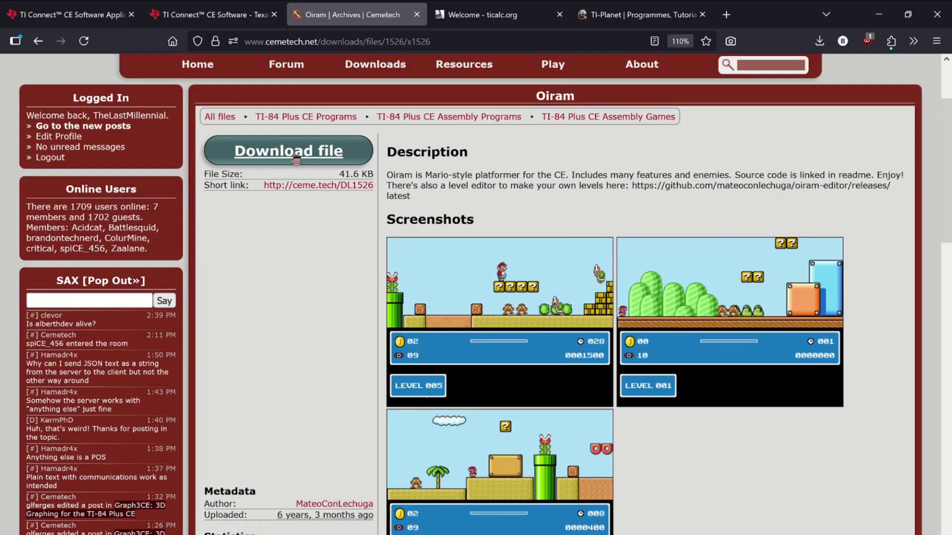
# Extract Oiram.zip into an Oiram folder beside it, with the option to show extracted files when complete turned off.
pyautogui.click(820, 40)
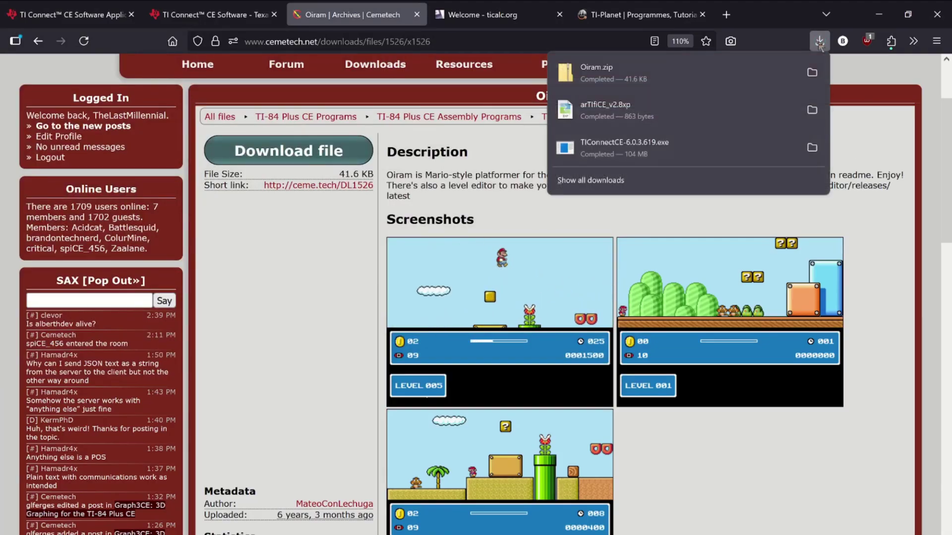
pyautogui.click(813, 73)
pyautogui.rightClick(249, 474)
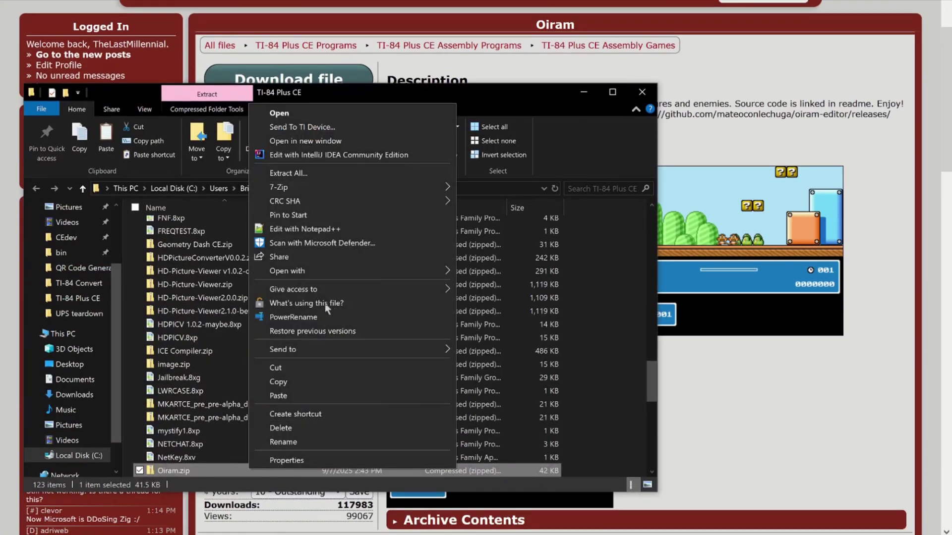
pyautogui.click(322, 174)
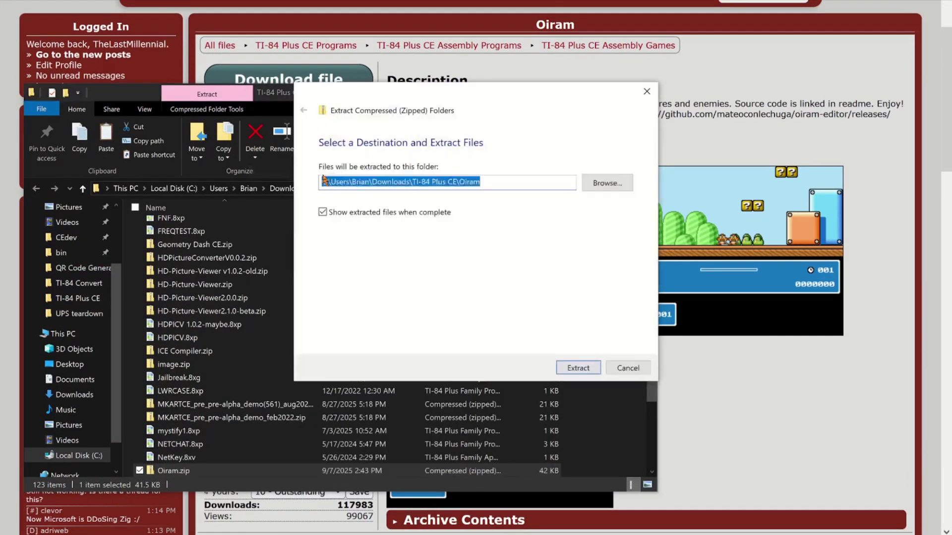
pyautogui.click(322, 212)
pyautogui.click(577, 368)
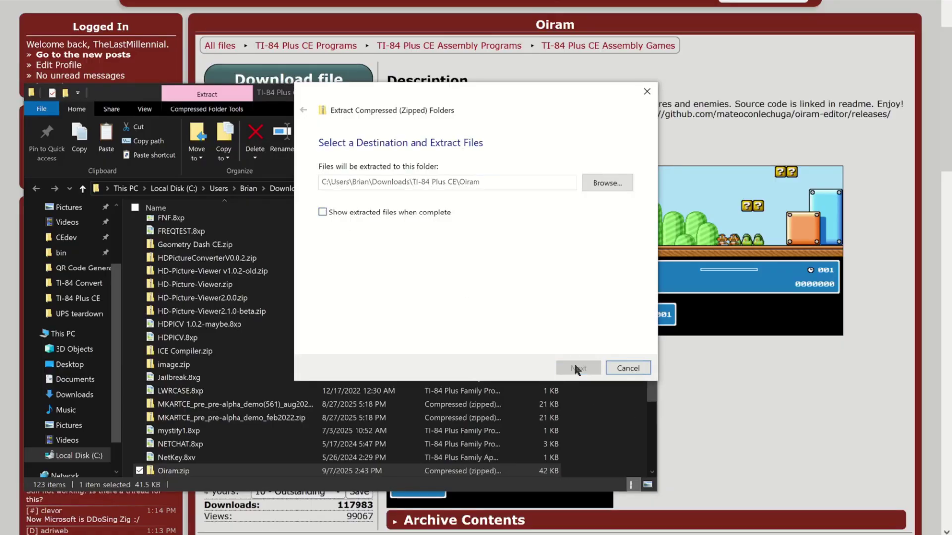
# Delete the Oiram.zip archive from the TI-84 Plus CE downloads folder.
pyautogui.scroll(-3, 241, 394)
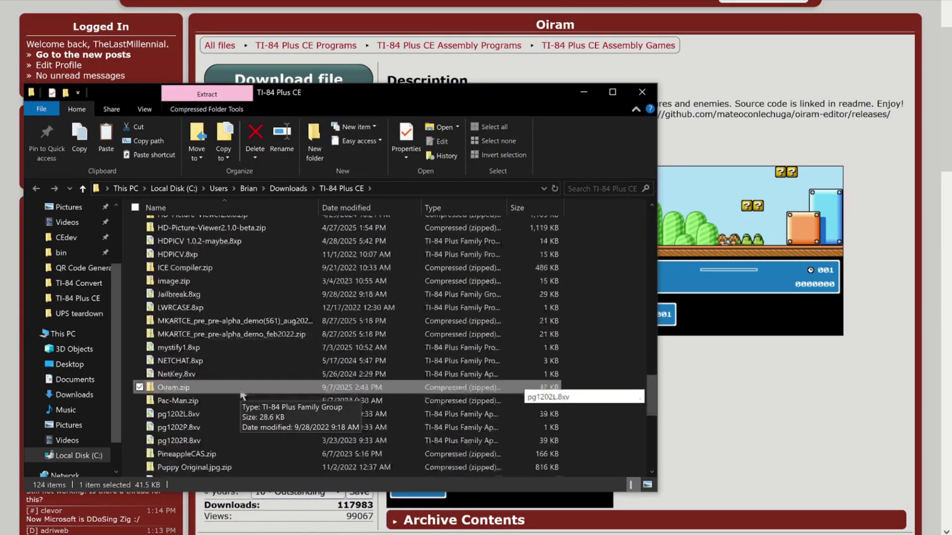
pyautogui.rightClick(223, 380)
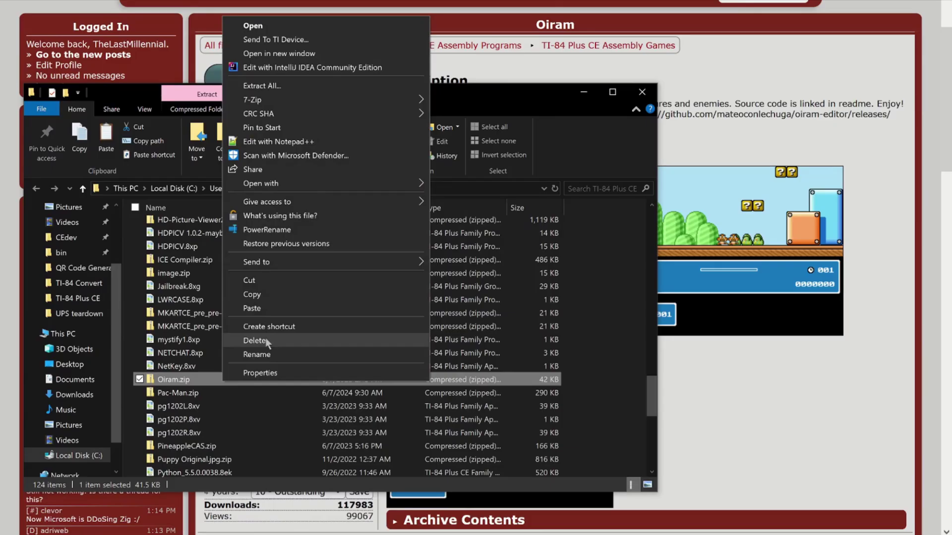
pyautogui.click(255, 340)
# Open the extracted Oiram folder and the oiram folder inside it to show the game files.
pyautogui.scroll(20, 228, 352)
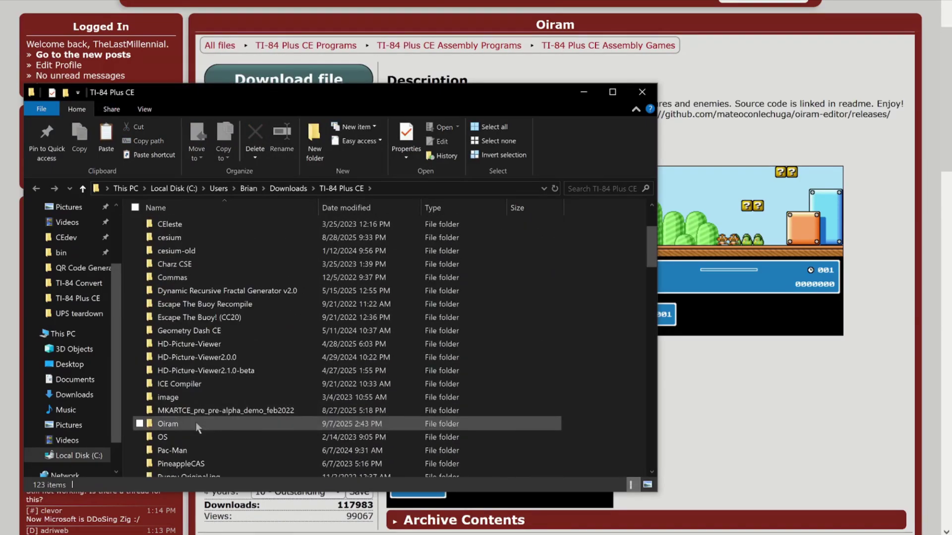
pyautogui.doubleClick(197, 426)
pyautogui.click(214, 229)
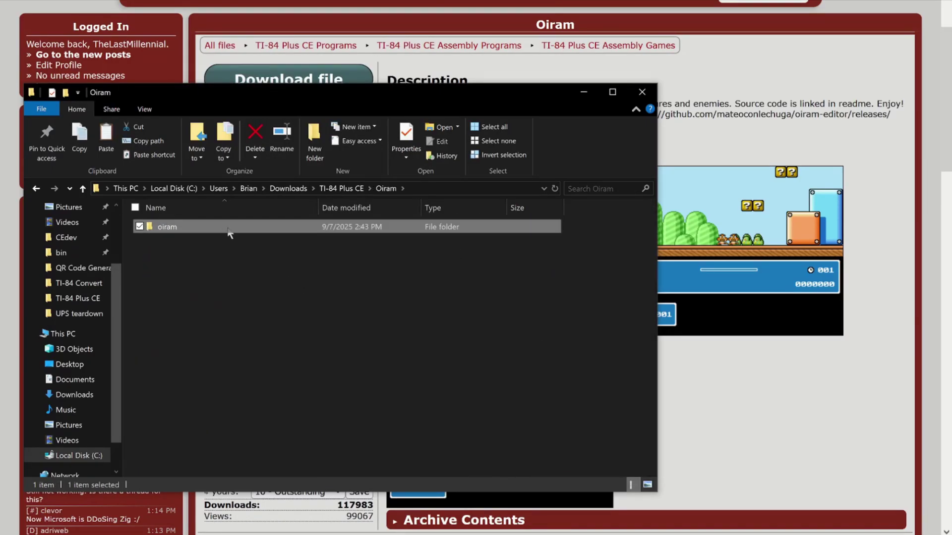
pyautogui.doubleClick(229, 233)
pyautogui.click(293, 292)
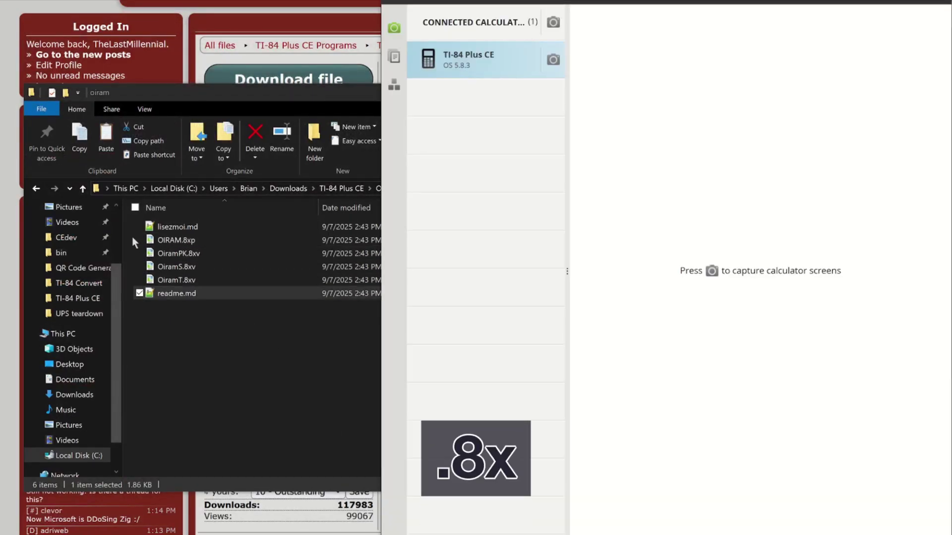
# Send OIRAM.8xp, OiramPK.8xv, OiramS.8xv and OiramT.8xv to all connected calculators with TI Connect CE, setting OIRAM.8xp's location to Archive.
pyautogui.moveTo(133, 240); pyautogui.dragTo(187, 283)
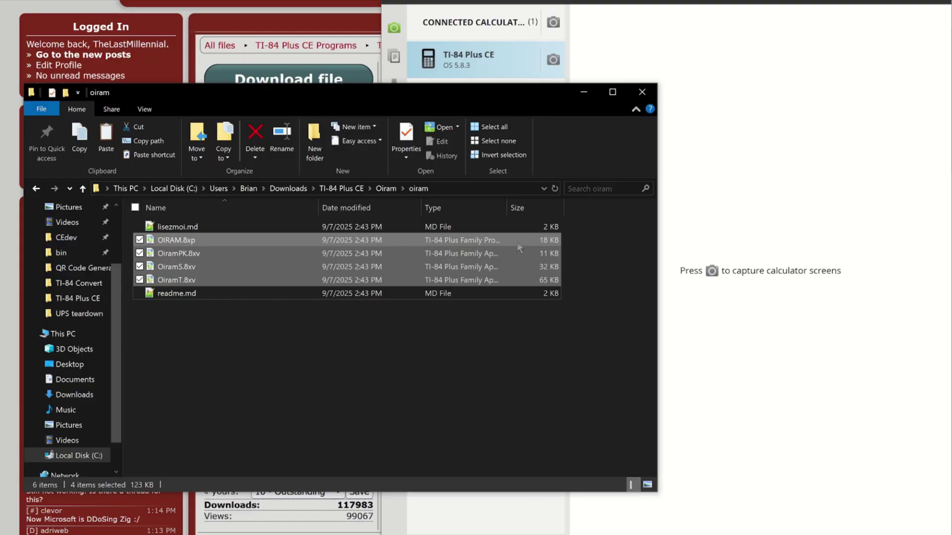
pyautogui.moveTo(516, 242); pyautogui.dragTo(479, 63)
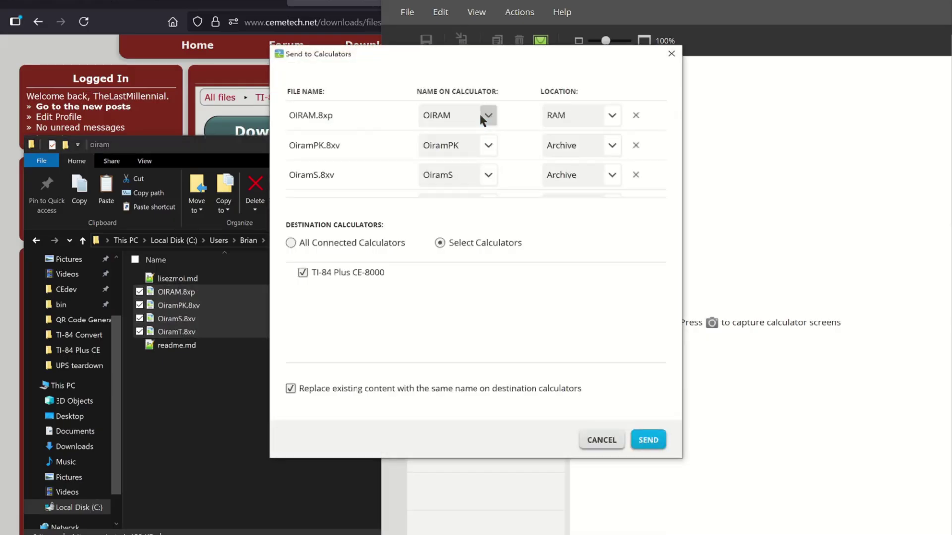
pyautogui.click(611, 116)
pyautogui.click(610, 137)
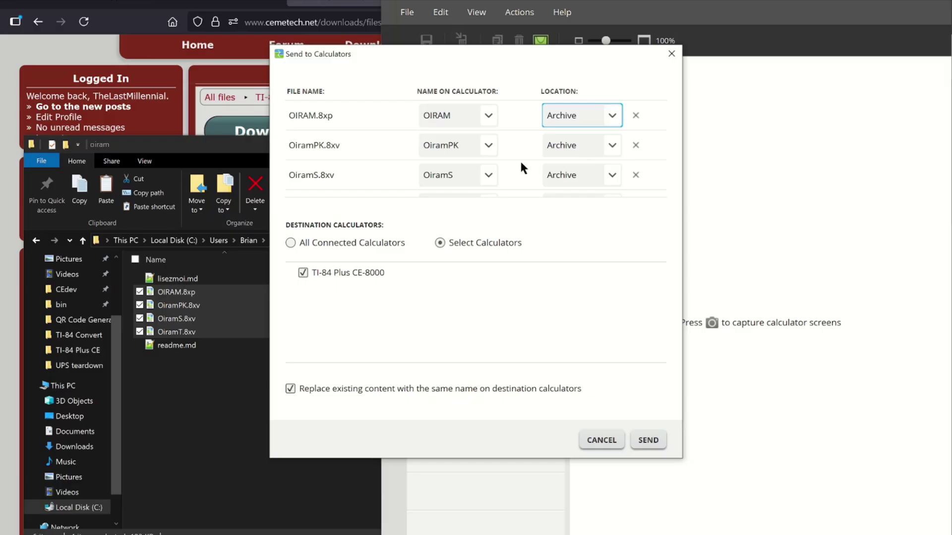
pyautogui.scroll(-1, 520, 159)
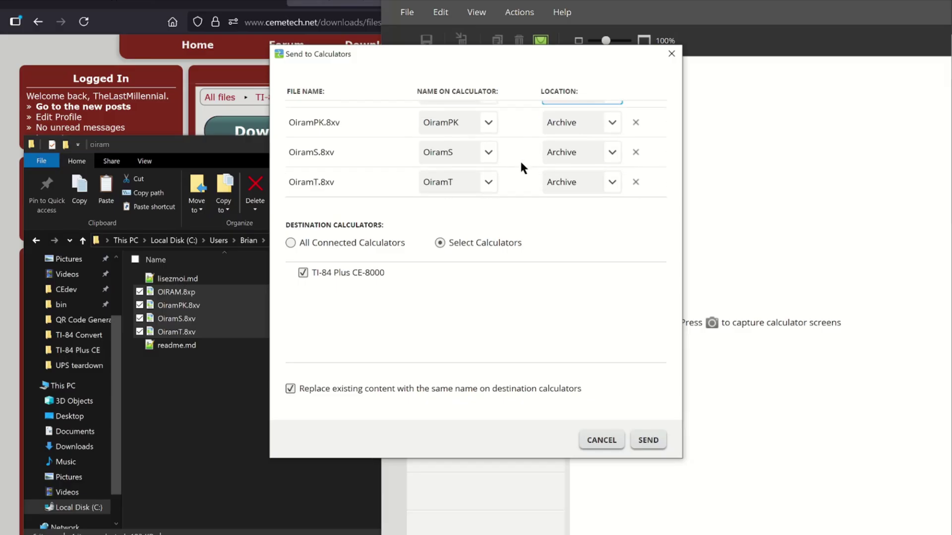
pyautogui.click(291, 244)
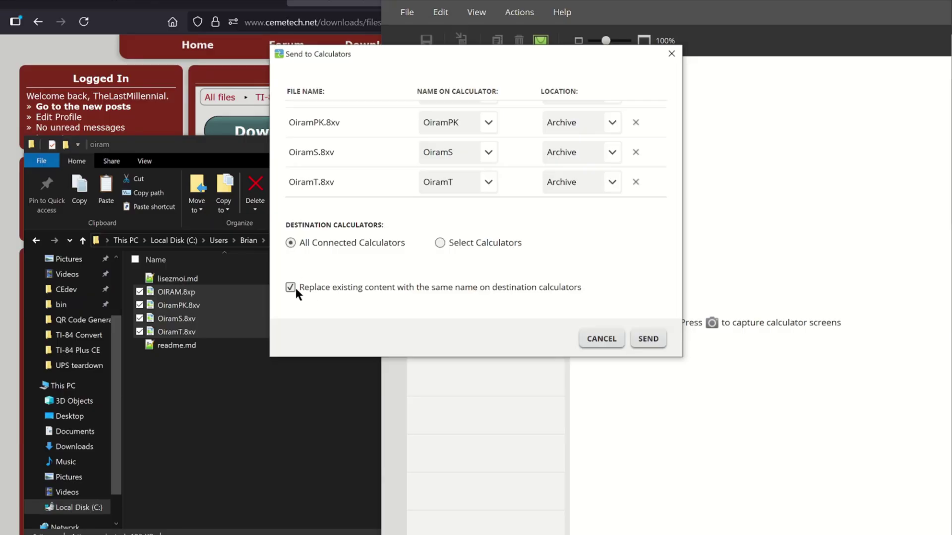
pyautogui.click(648, 339)
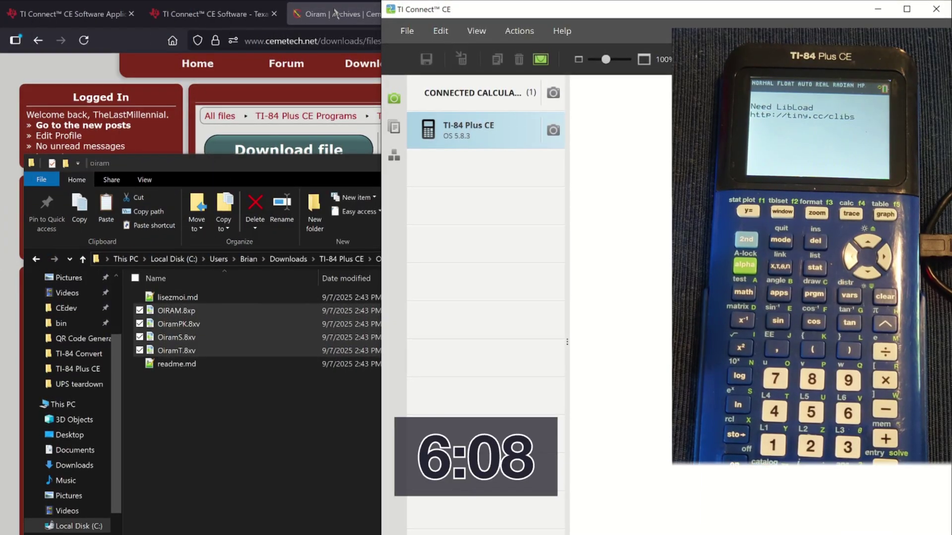
# Switch back to the browser and open tiny.cc/clibs in a new tab.
pyautogui.click(335, 14)
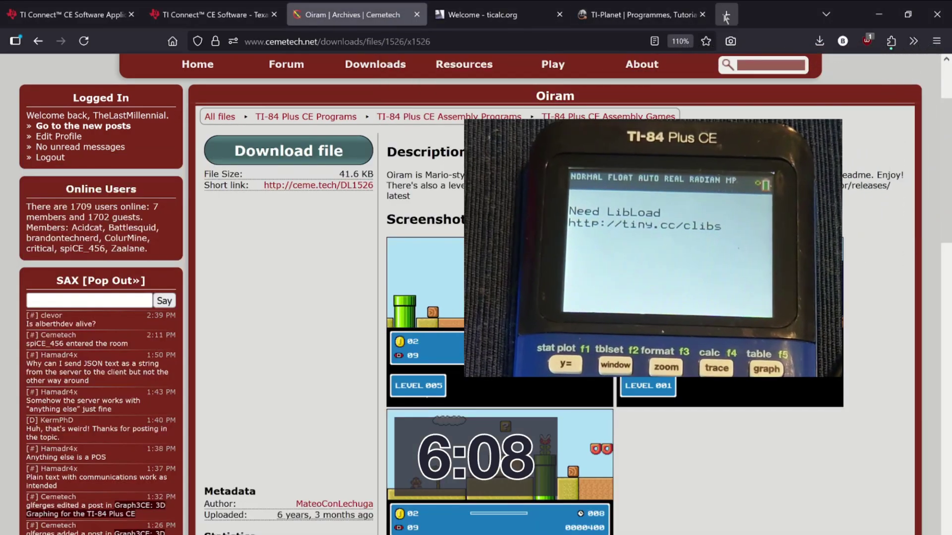
pyautogui.click(727, 15)
pyautogui.write('tiny.cc')
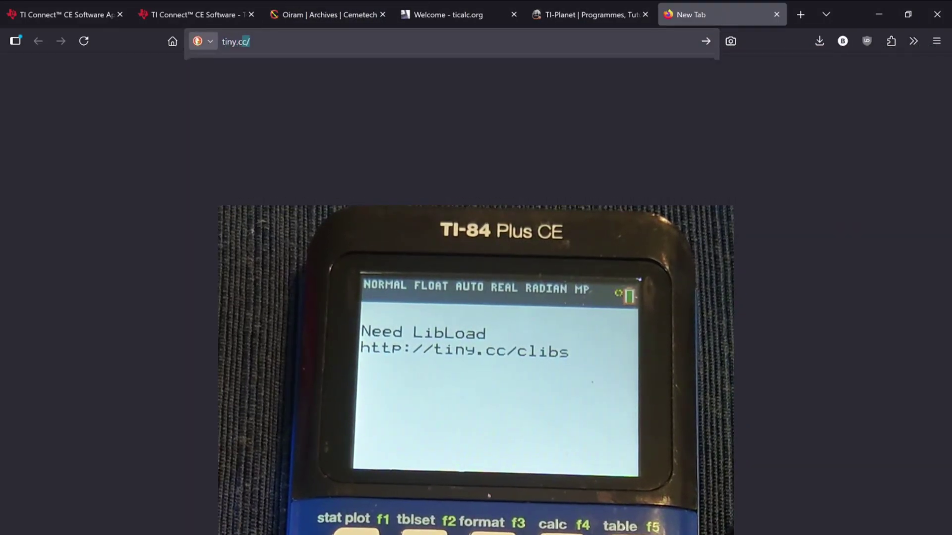
pyautogui.write('/clibs')
pyautogui.press('Return')
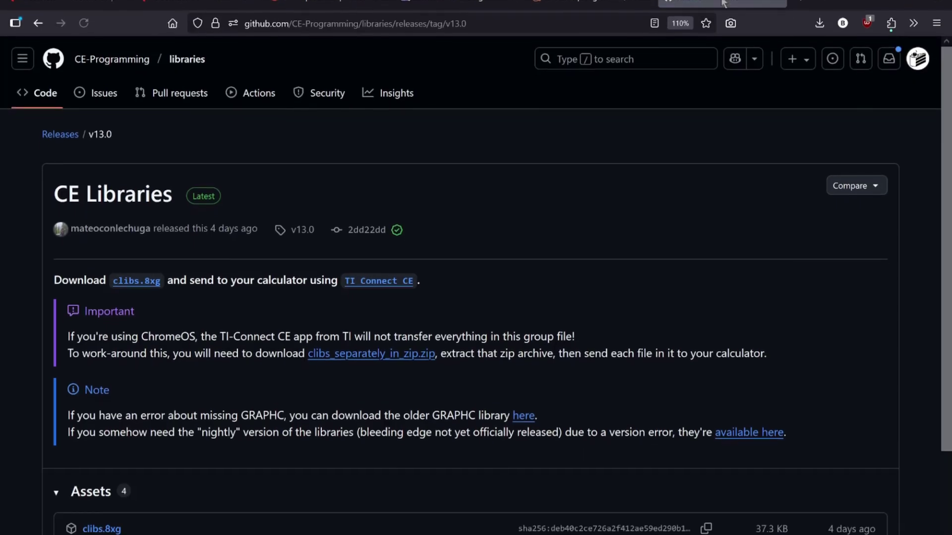
# Download clibs.8xg from the CE Libraries release assets into the TI-84 Plus CE folder.
pyautogui.scroll(-2, 458, 193)
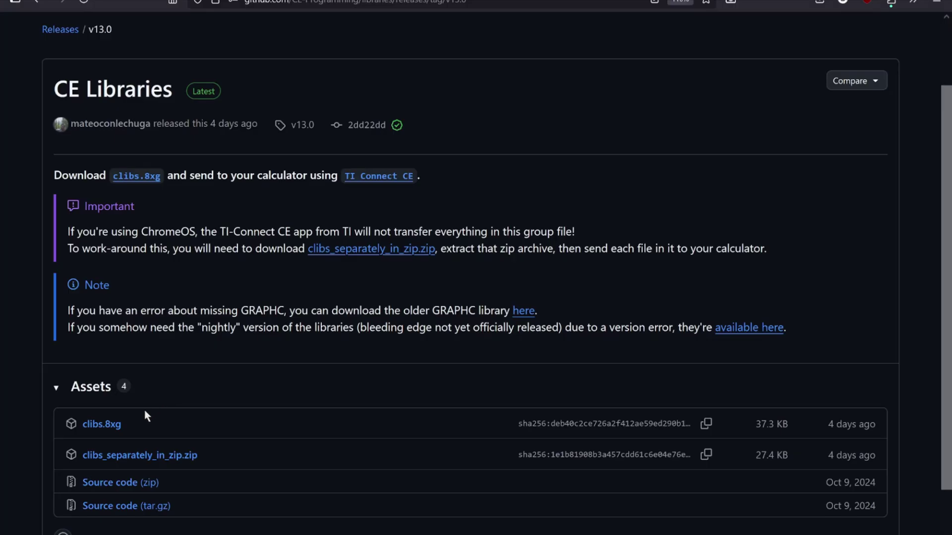
pyautogui.click(105, 426)
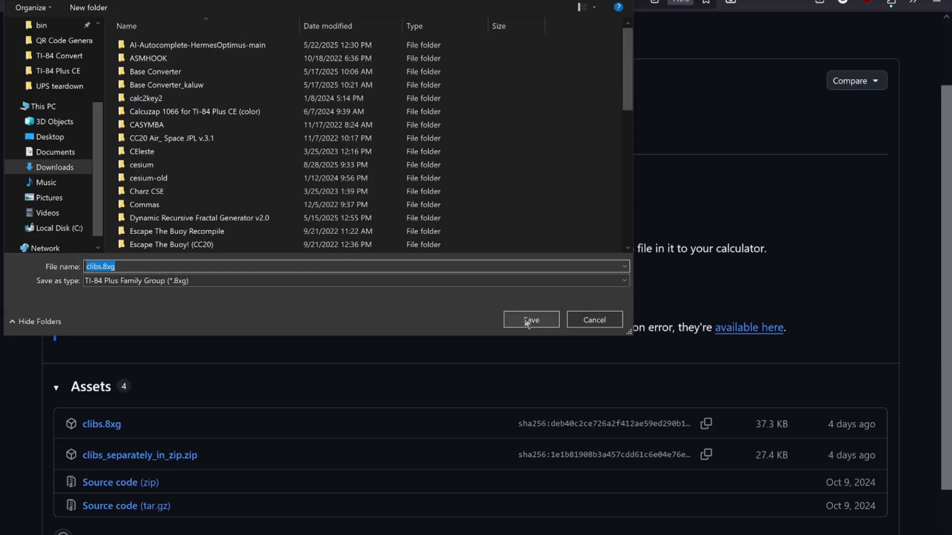
pyautogui.click(528, 321)
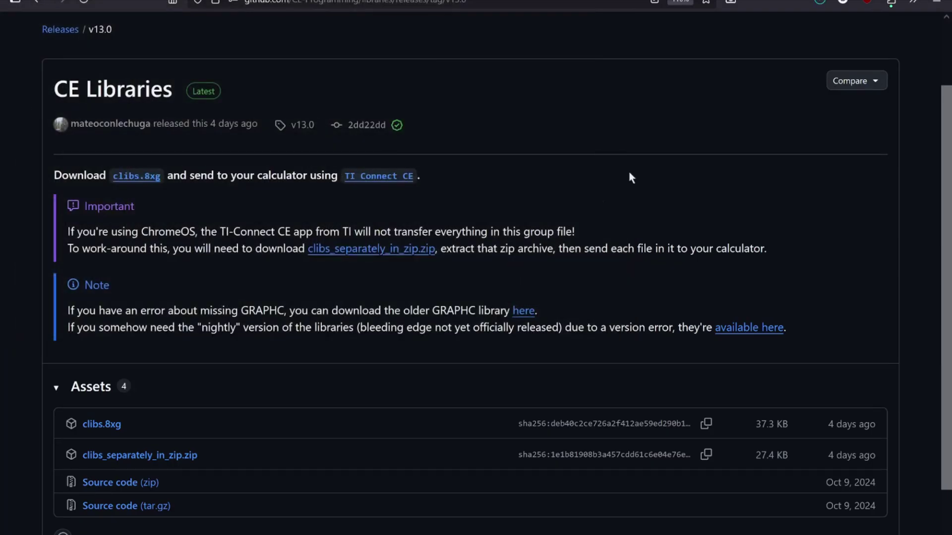
# Show the downloaded clibs.8xg in its folder and send its libraries to the connected TI-84 Plus CE with TI Connect CE.
pyautogui.click(819, 8)
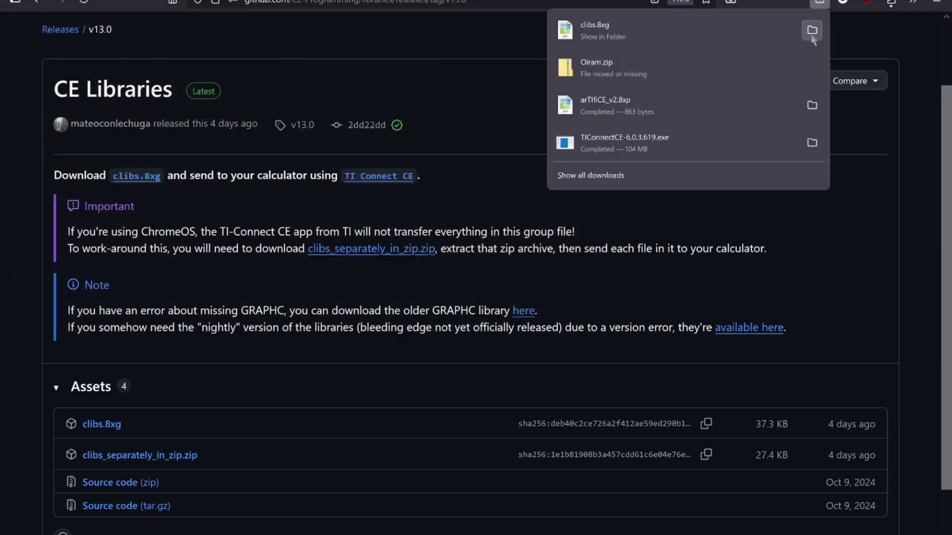
pyautogui.click(811, 30)
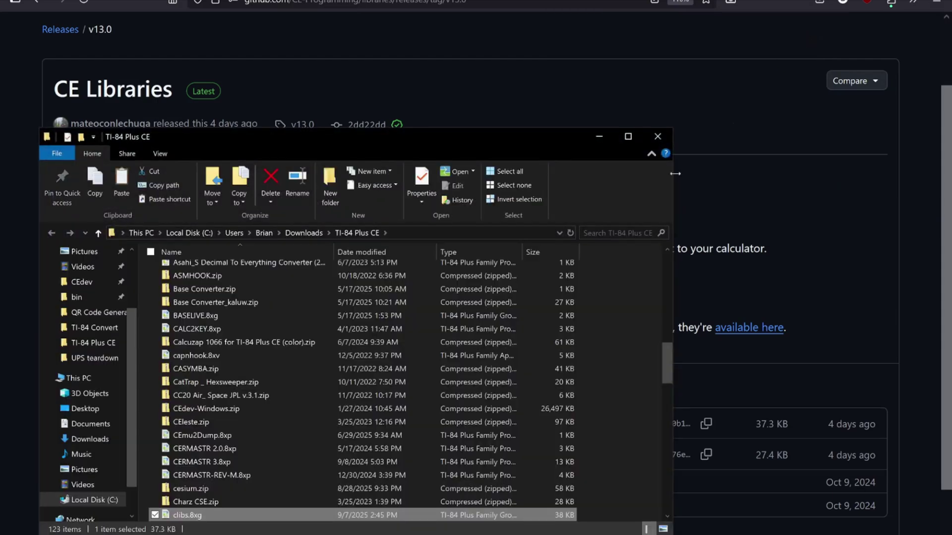
pyautogui.hotkey('alt', 'Tab')
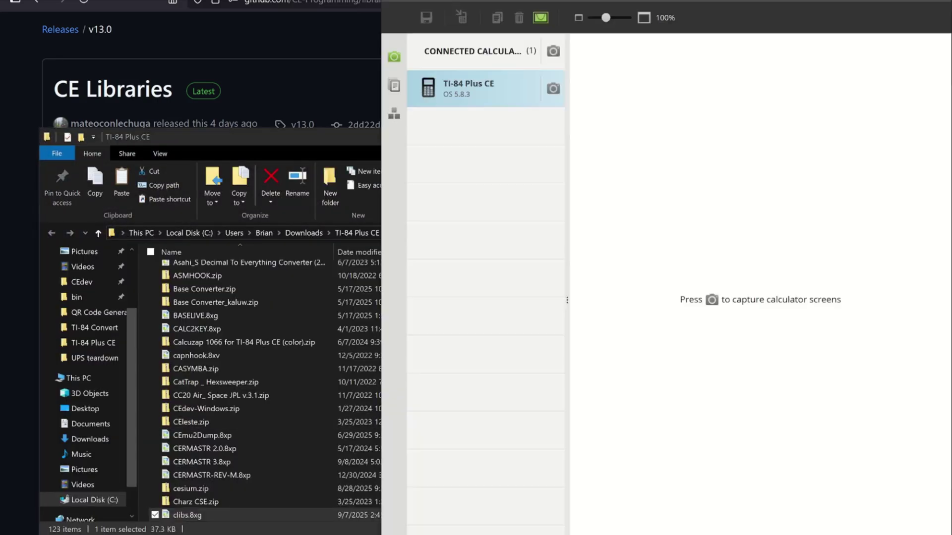
pyautogui.click(277, 516)
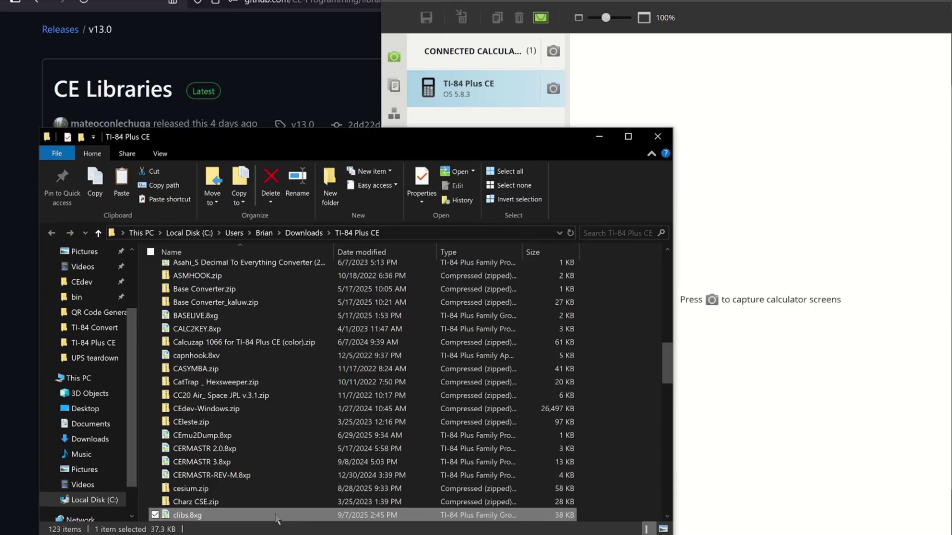
pyautogui.moveTo(280, 519); pyautogui.dragTo(472, 89)
pyautogui.scroll(-5, 511, 159)
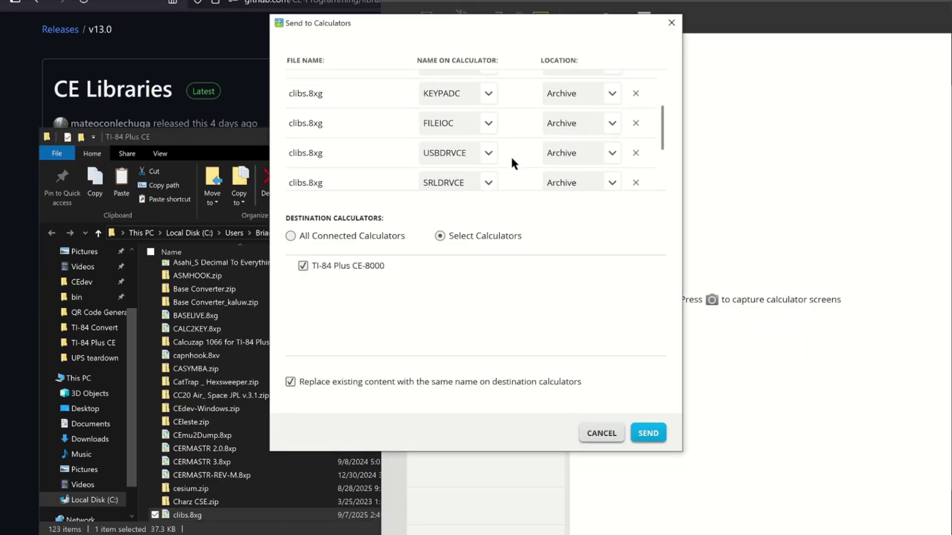
pyautogui.click(648, 435)
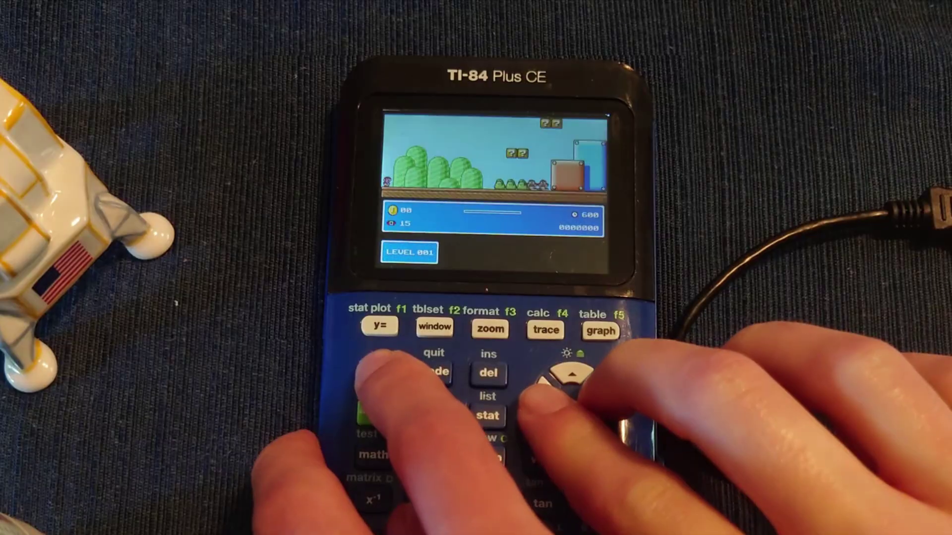
pyautogui.press('Right')
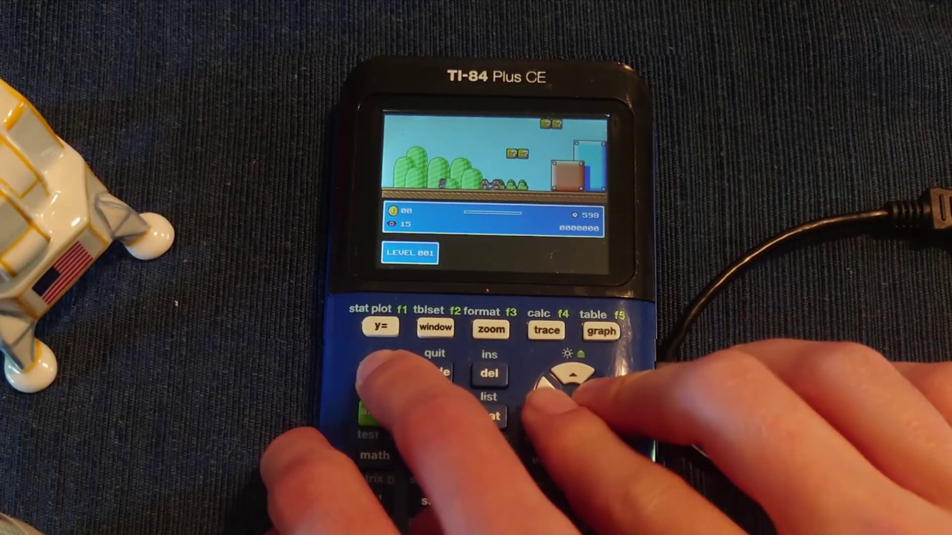
pyautogui.press('Right')
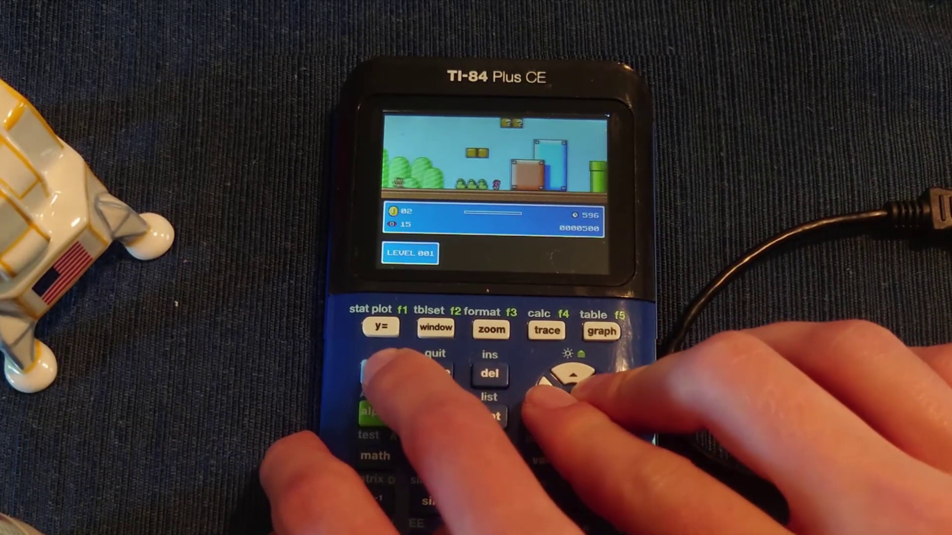
pyautogui.press('Left')
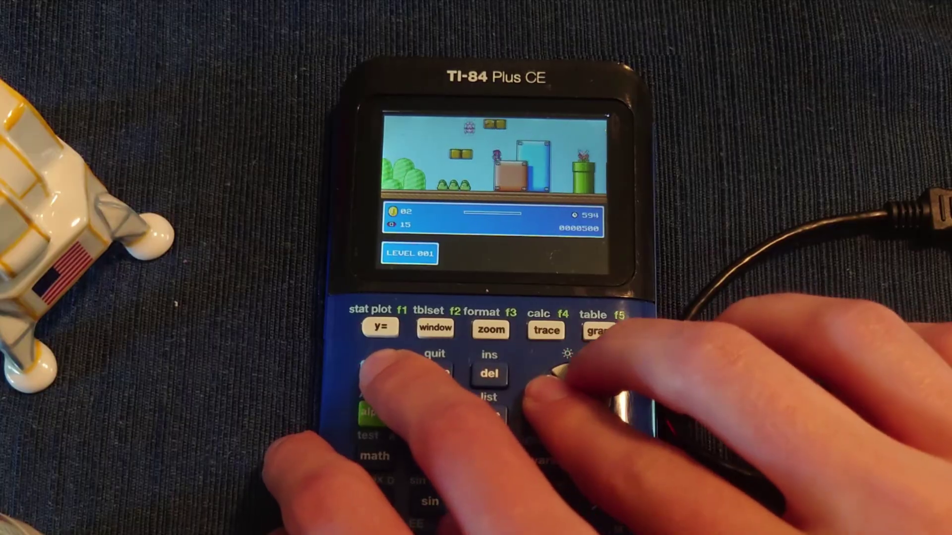
pyautogui.press('Left')
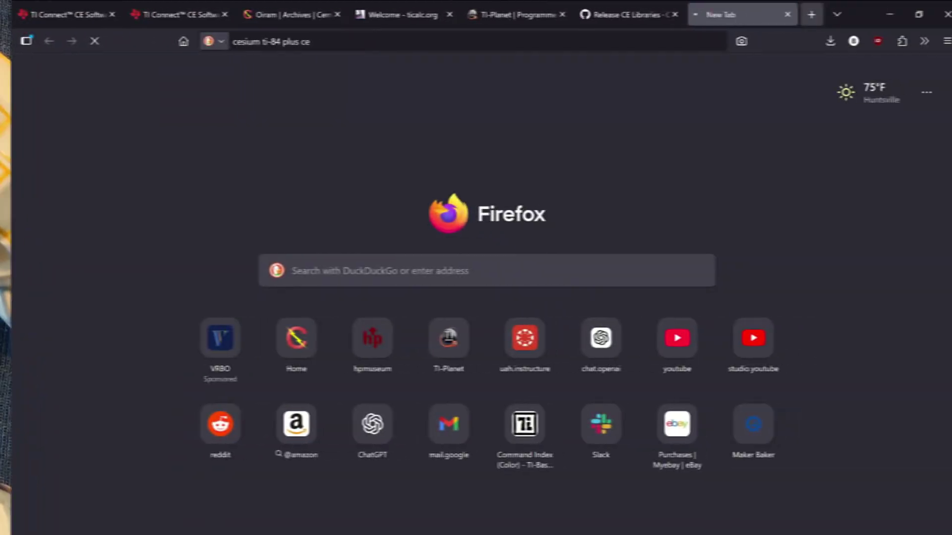
# Search the web for "cesium ti-84 plus ce" and download the Cesium file from its Cemetech archive page.
pyautogui.press('Return')
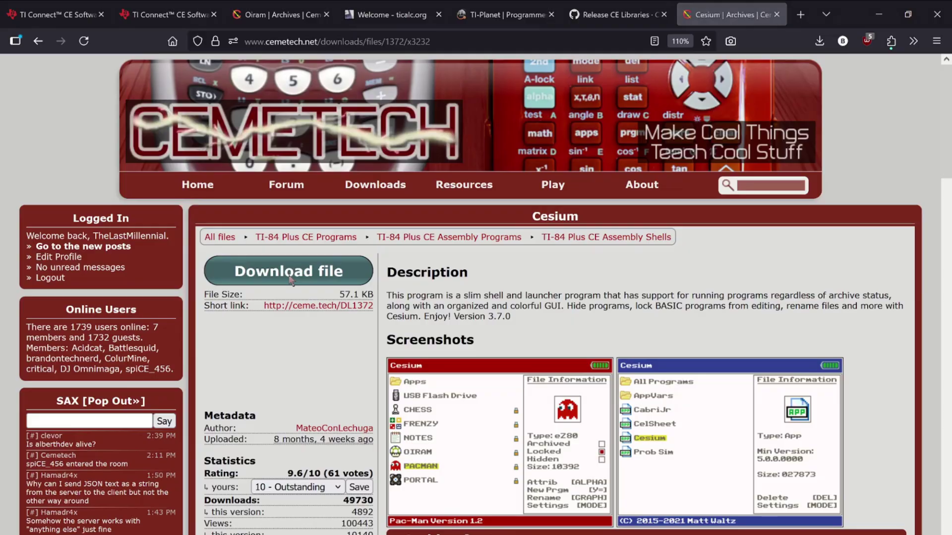
pyautogui.click(290, 279)
pyautogui.click(530, 362)
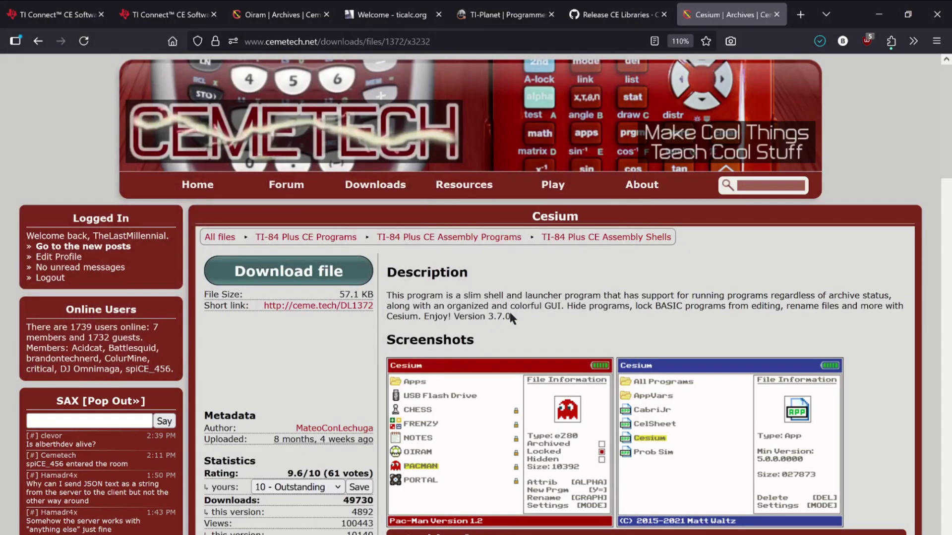
# Show the downloaded cesium.zip in its folder and extract it into a cesium folder beside it.
pyautogui.click(869, 73)
pyautogui.rightClick(268, 519)
pyautogui.click(307, 220)
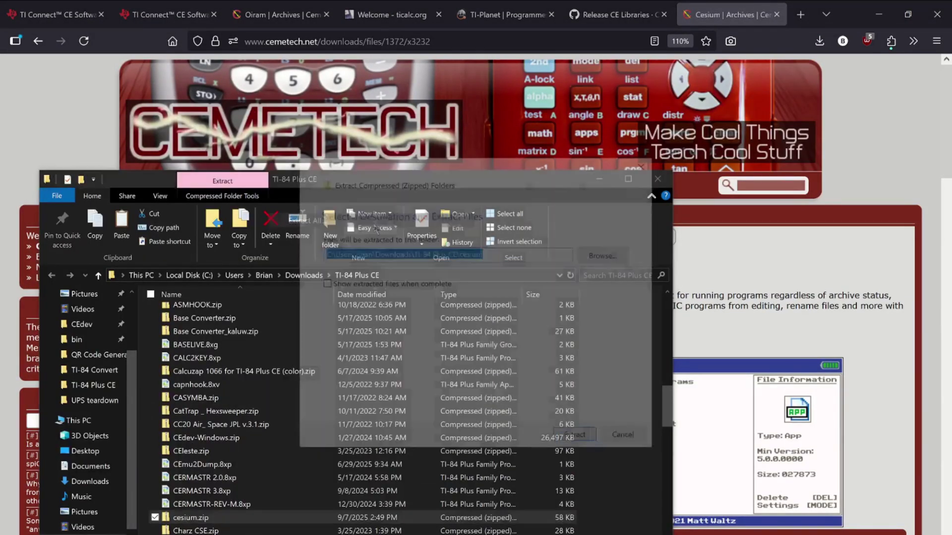
pyautogui.click(579, 441)
# Delete the cesium.zip archive and open the cesium folder inside the extracted one.
pyautogui.rightClick(278, 530)
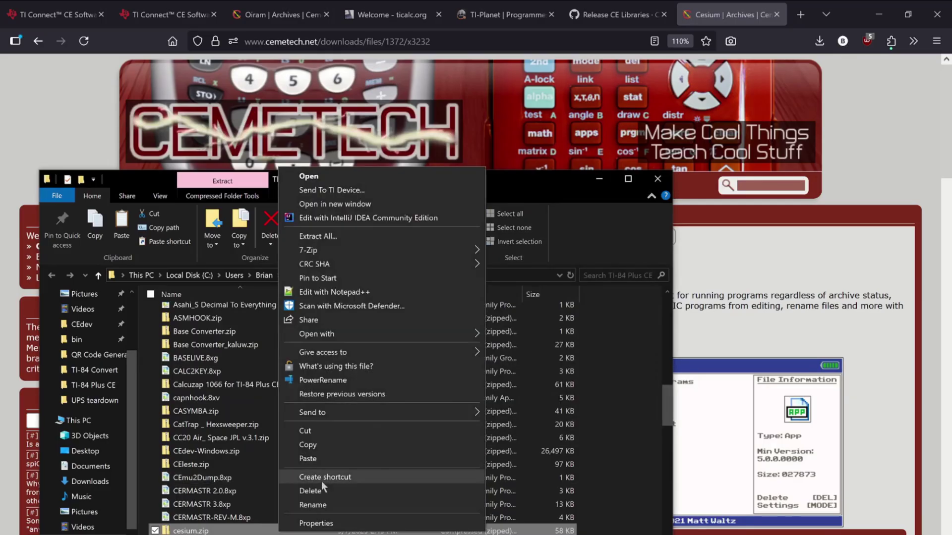
pyautogui.click(321, 477)
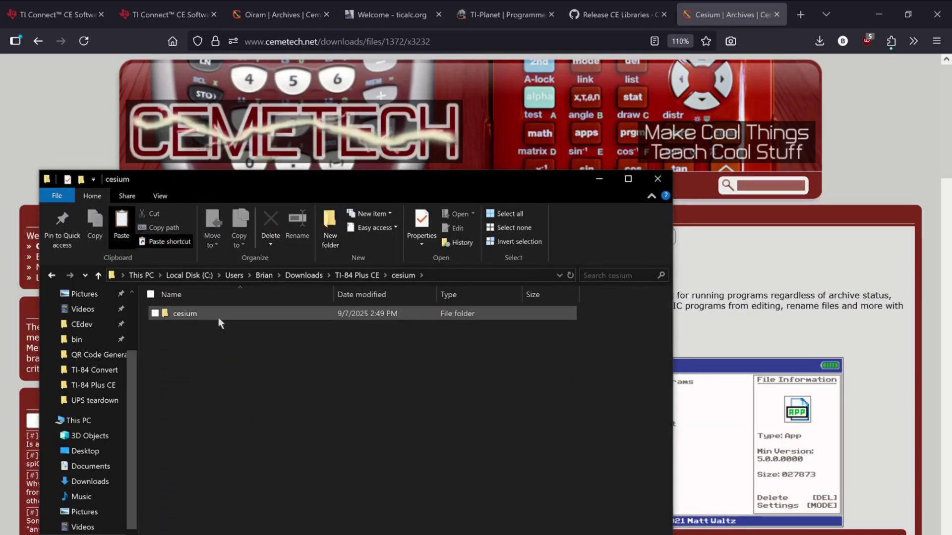
pyautogui.doubleClick(229, 319)
# Send cesium_english.zx0.8xp to the connected TI-84 Plus CE with TI Connect CE.
pyautogui.click(238, 327)
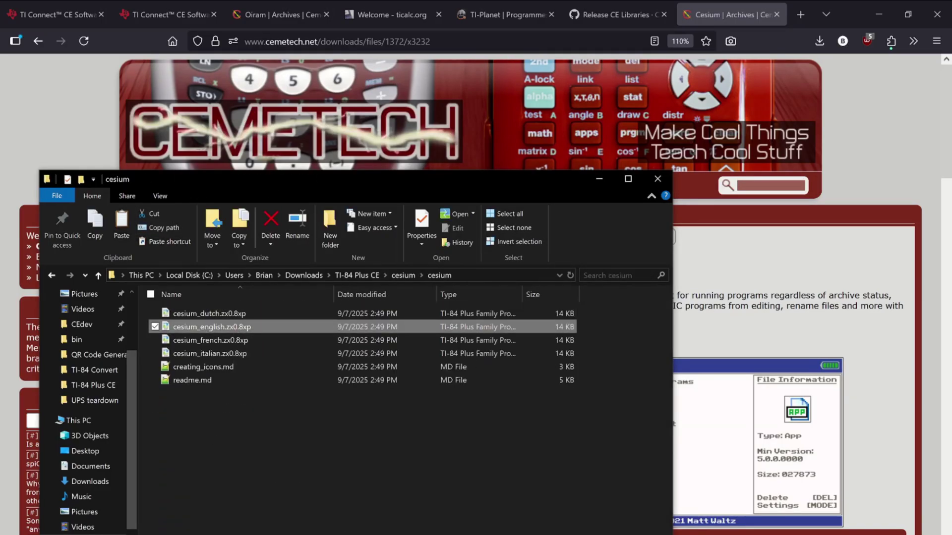
pyautogui.hotkey('alt', 'Tab')
pyautogui.moveTo(295, 333); pyautogui.dragTo(463, 140)
pyautogui.click(647, 411)
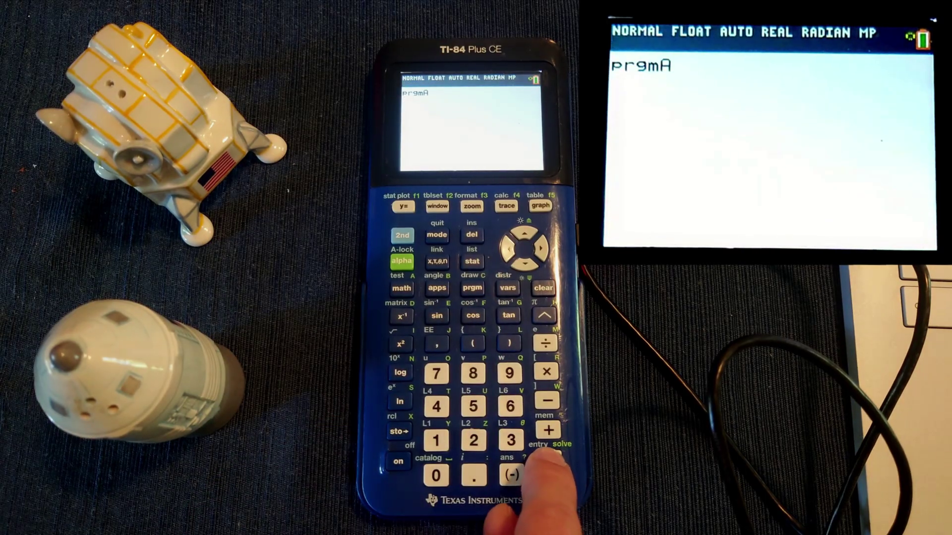
pyautogui.press('Return')
pyautogui.press('Return')
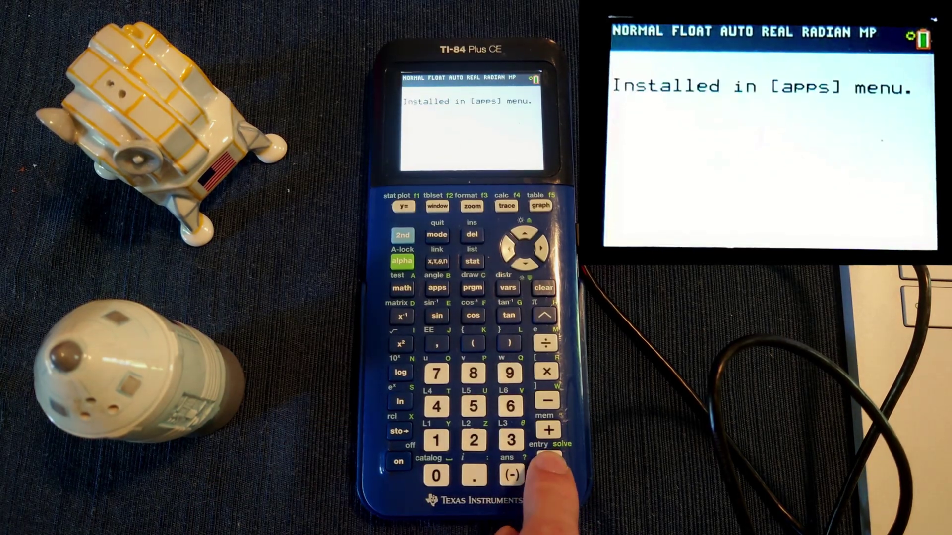
pyautogui.press('Return')
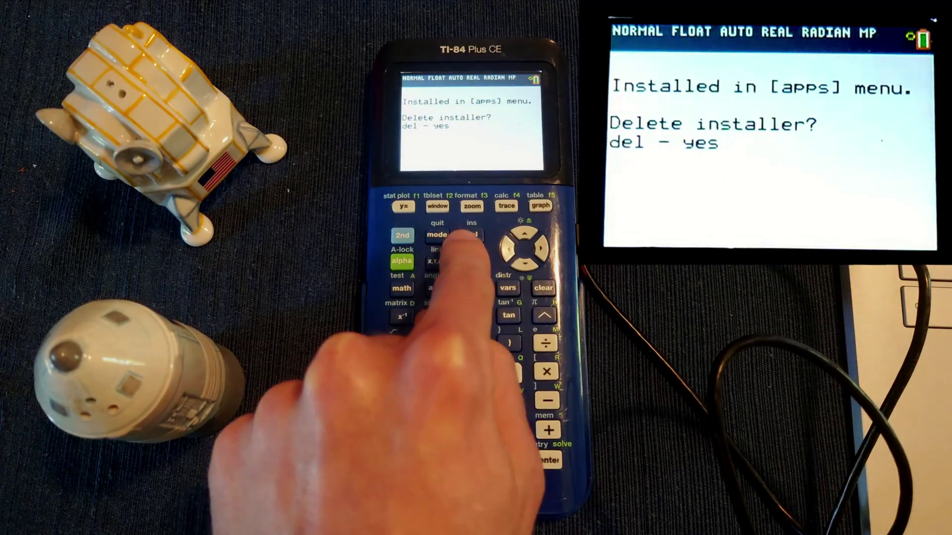
pyautogui.press('Delete')
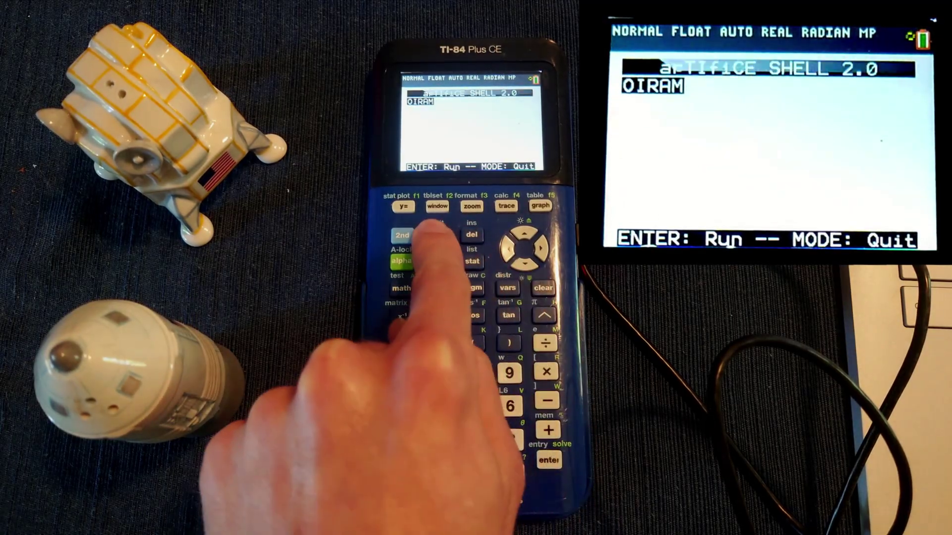
pyautogui.press('Escape')
pyautogui.press('a')
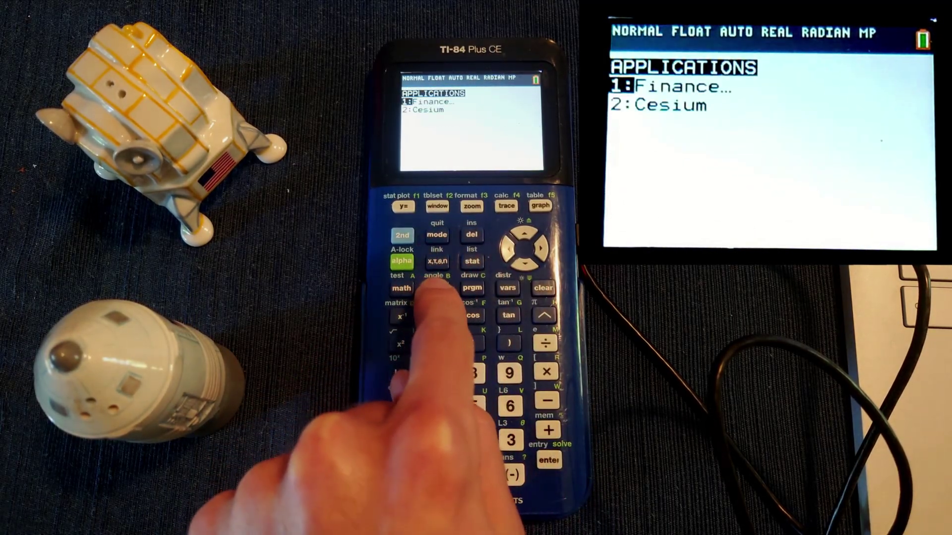
pyautogui.press('Down')
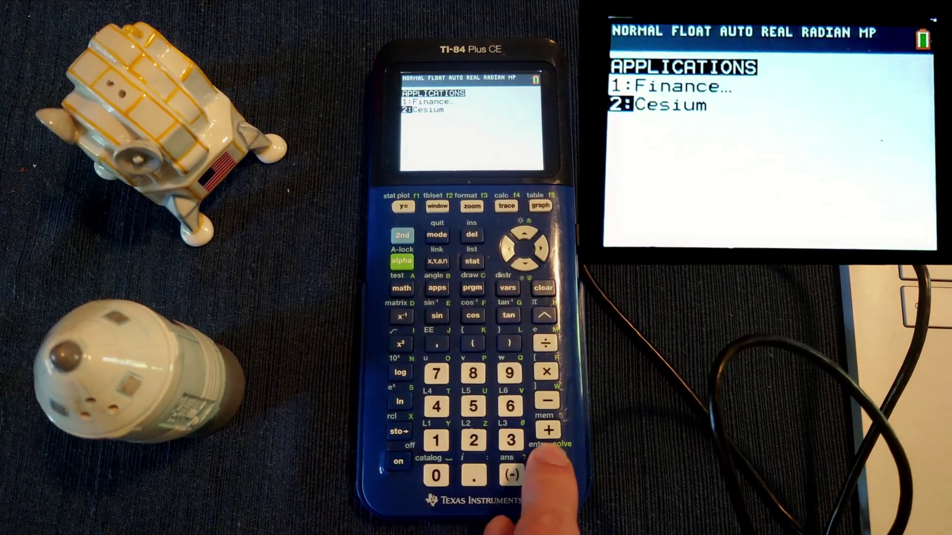
pyautogui.press('Return')
pyautogui.press('Down')
pyautogui.press('Down')
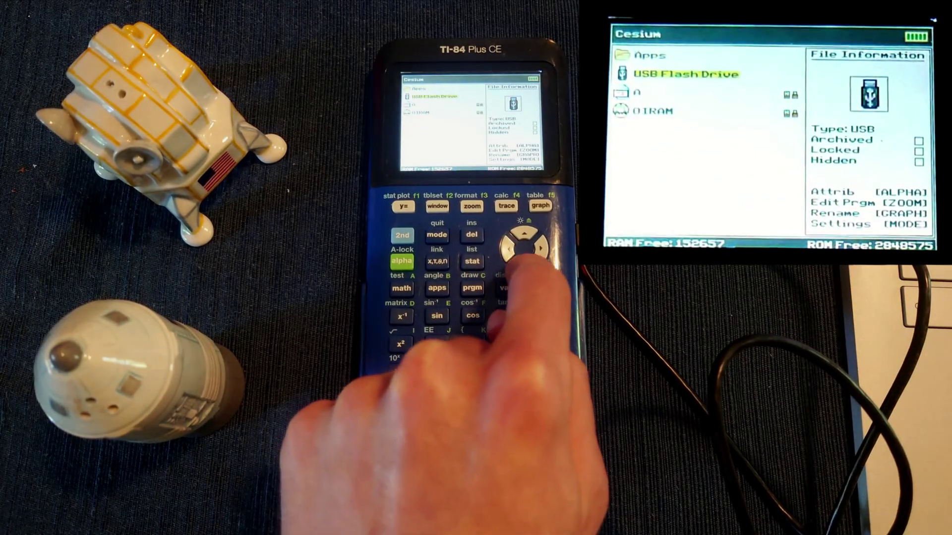
pyautogui.press('Delete')
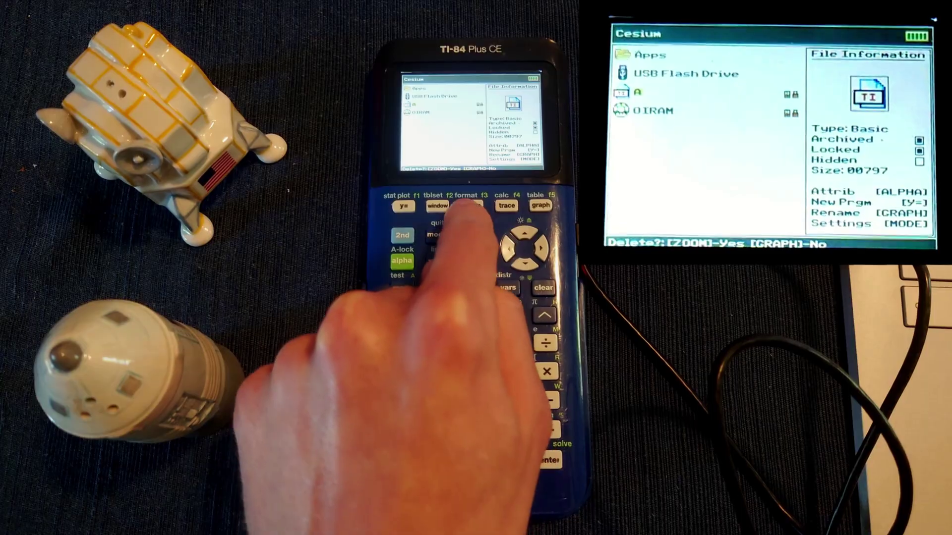
pyautogui.press('F3')
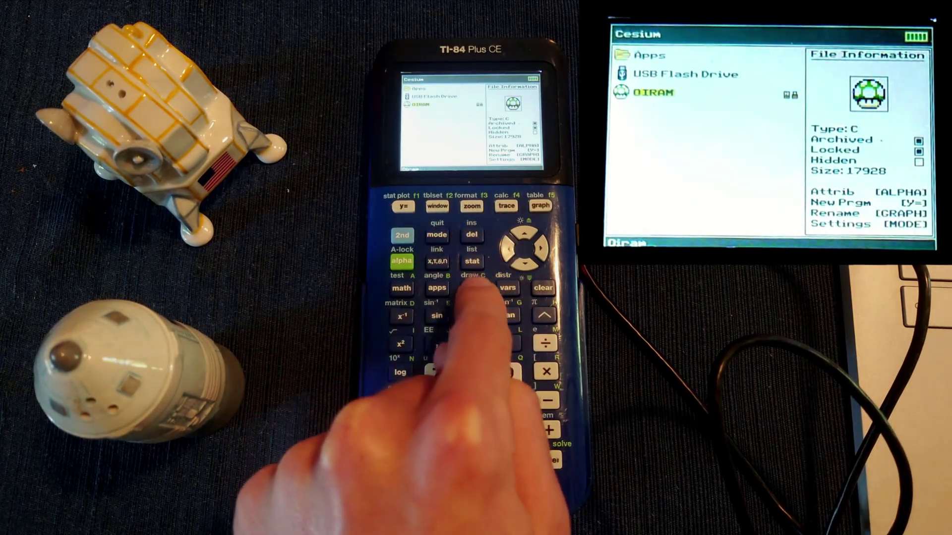
pyautogui.press('m')
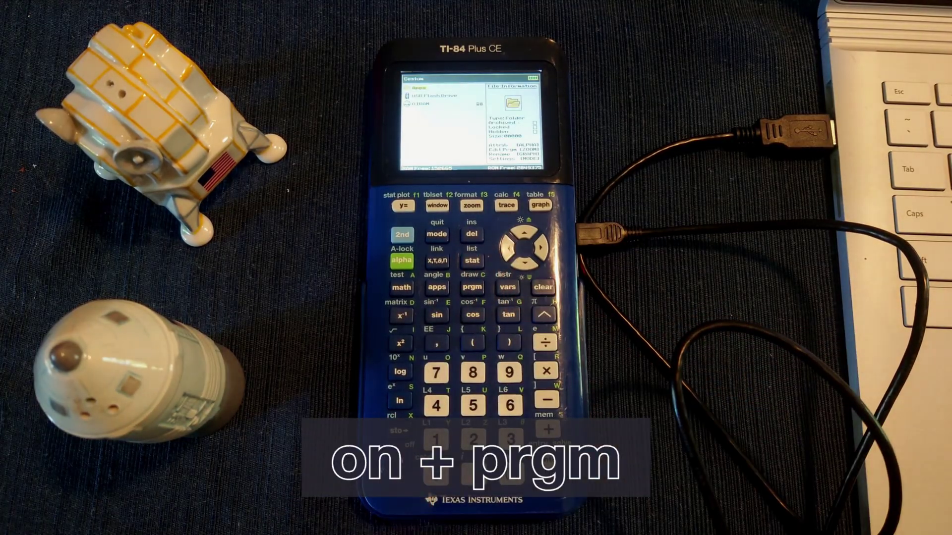
pyautogui.press('Escape')
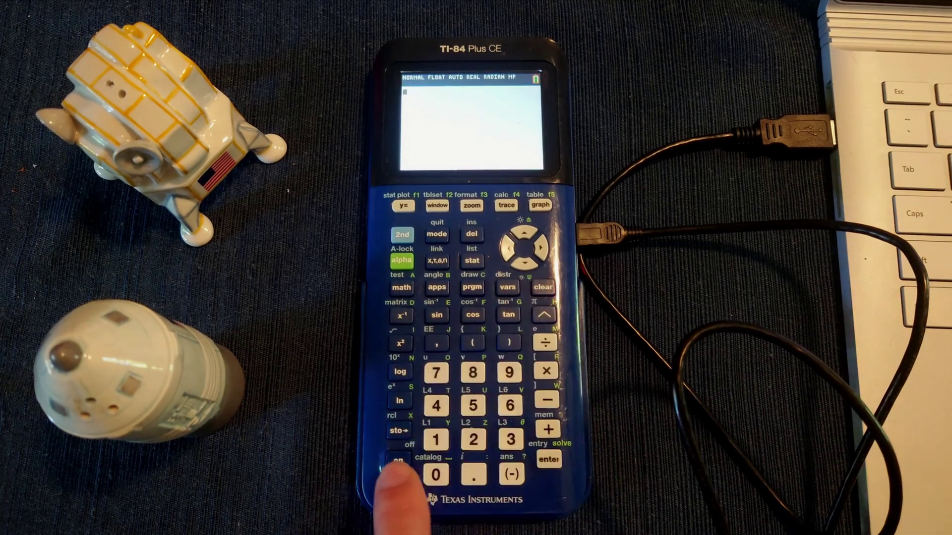